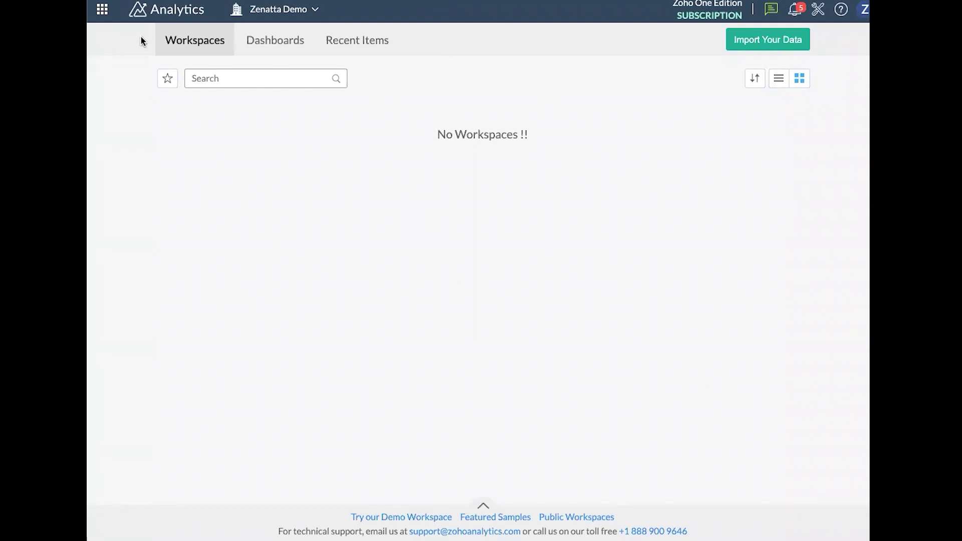
- Open the organizations list at the top of the page
left_click(311, 12)
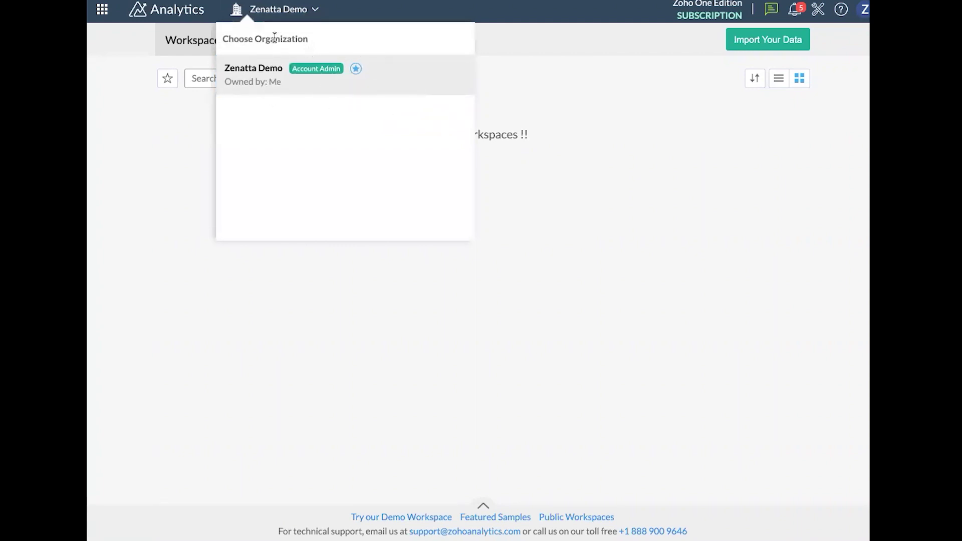
left_click_drag(254, 38, 294, 40)
left_click(296, 46)
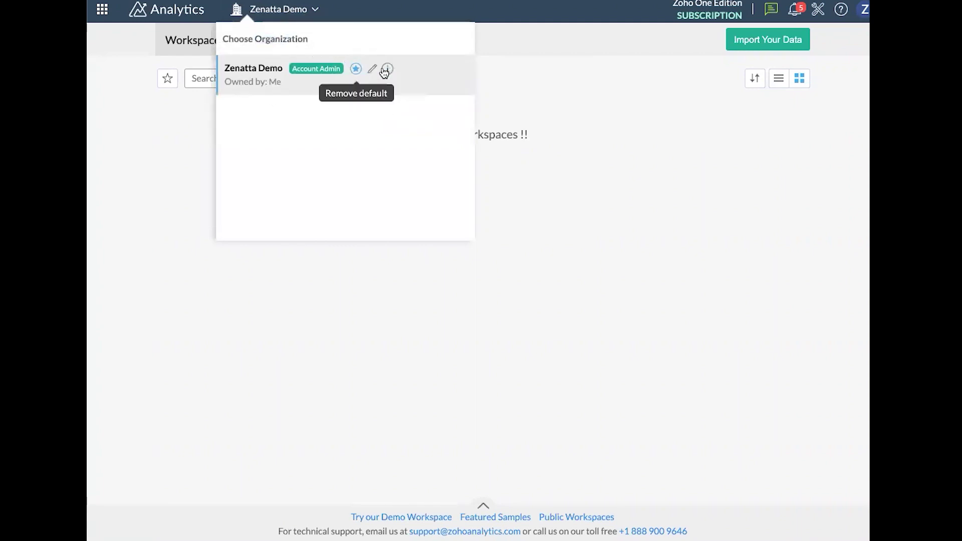
mouse_move(385, 70)
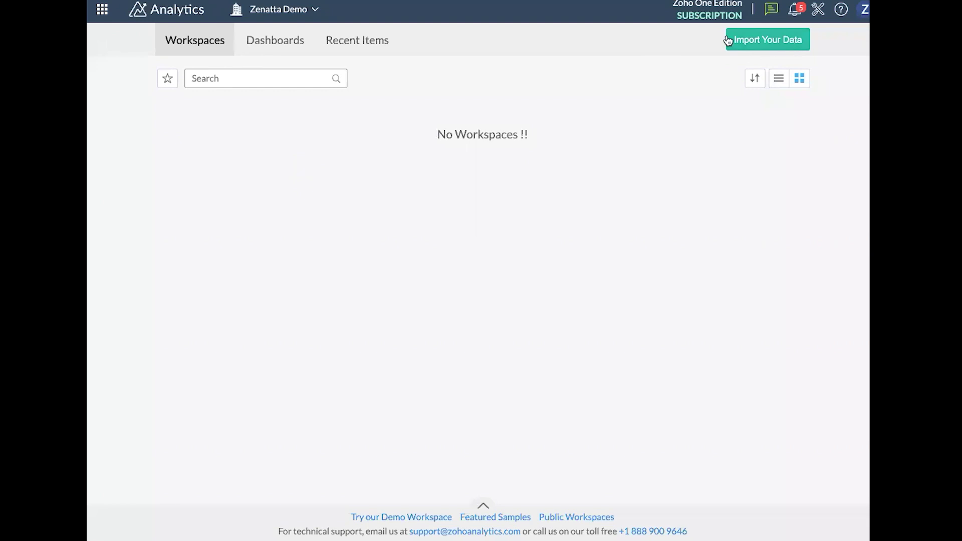
- Go to Import Your Data and browse the source tiles, including Zoho CRM and Zoho Finance
left_click(773, 42)
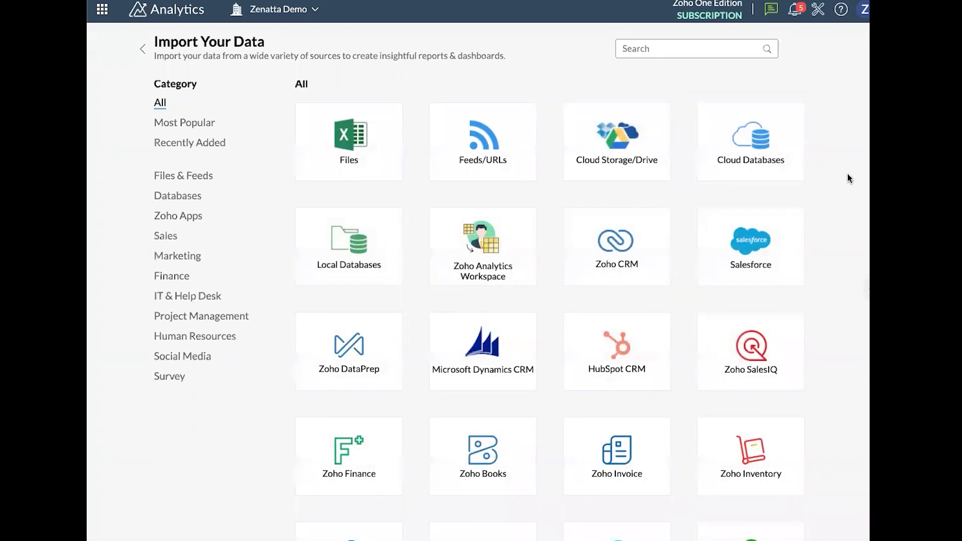
scroll(847, 174, "down", 1)
scroll(815, 181, "down", 1)
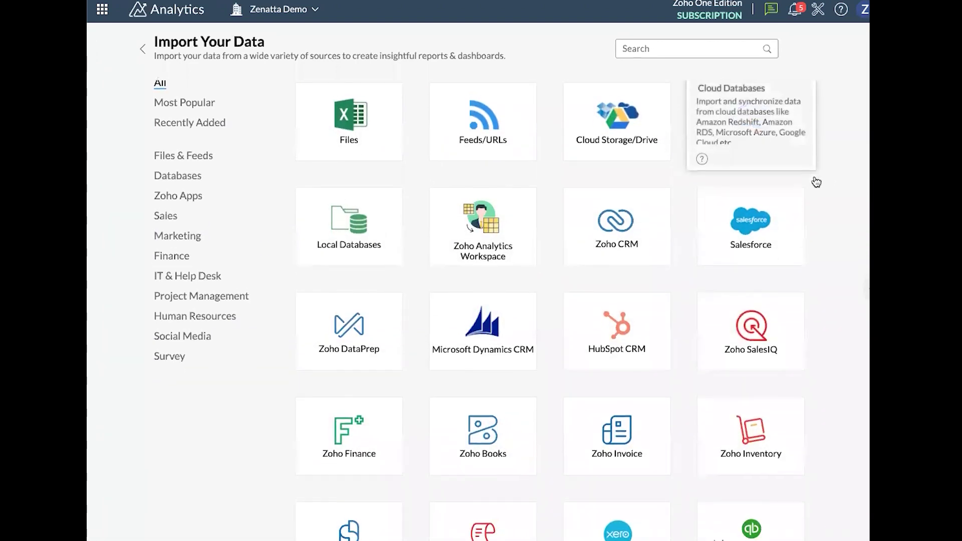
mouse_move(342, 131)
scroll(343, 131, "up", 2)
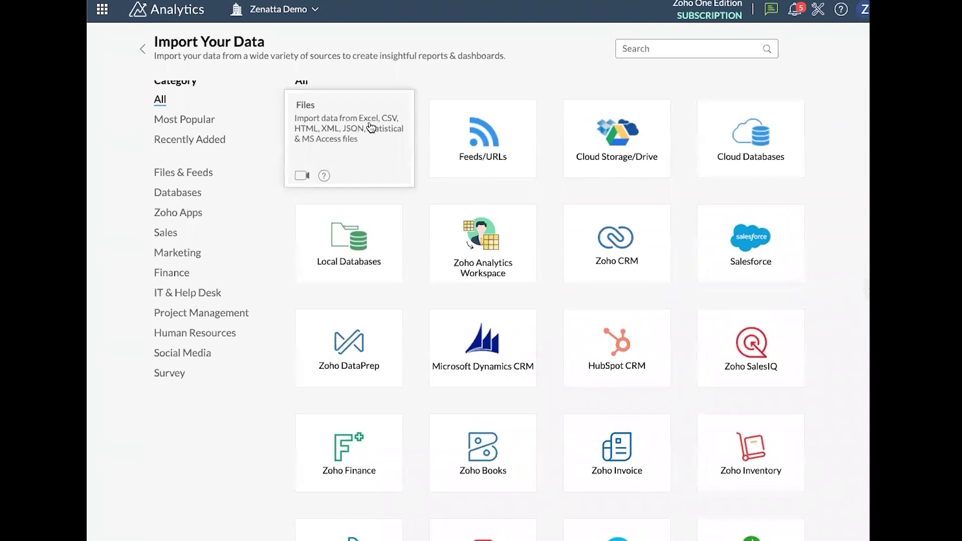
mouse_move(507, 153)
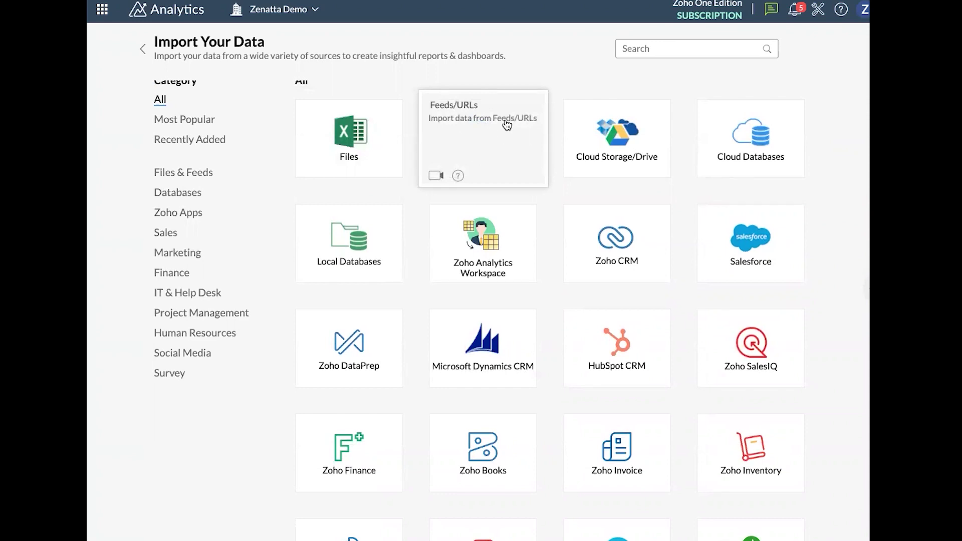
mouse_move(625, 124)
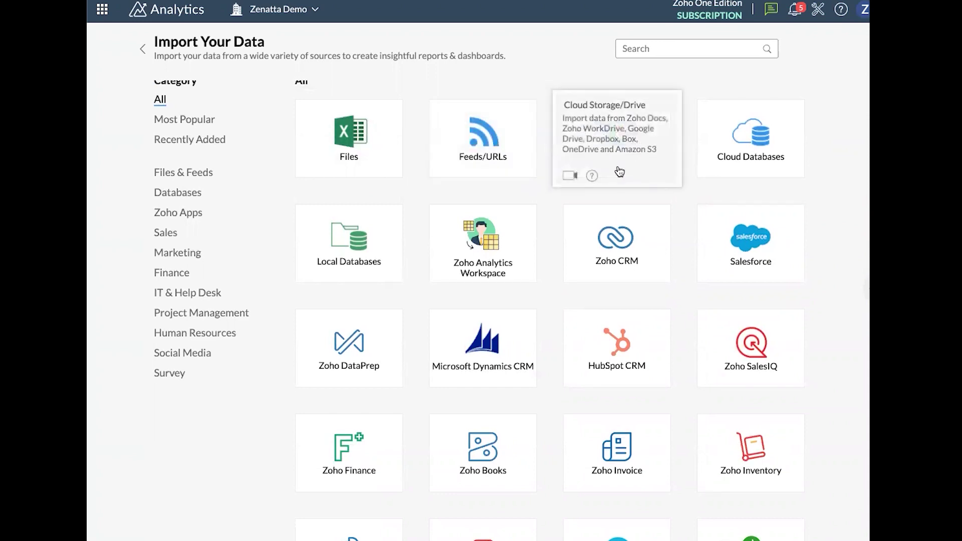
mouse_move(747, 142)
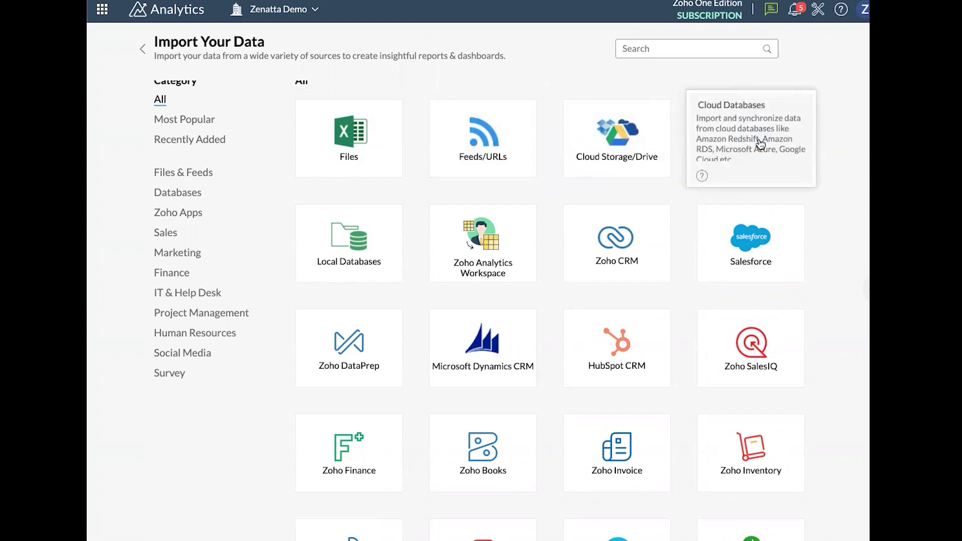
mouse_move(353, 255)
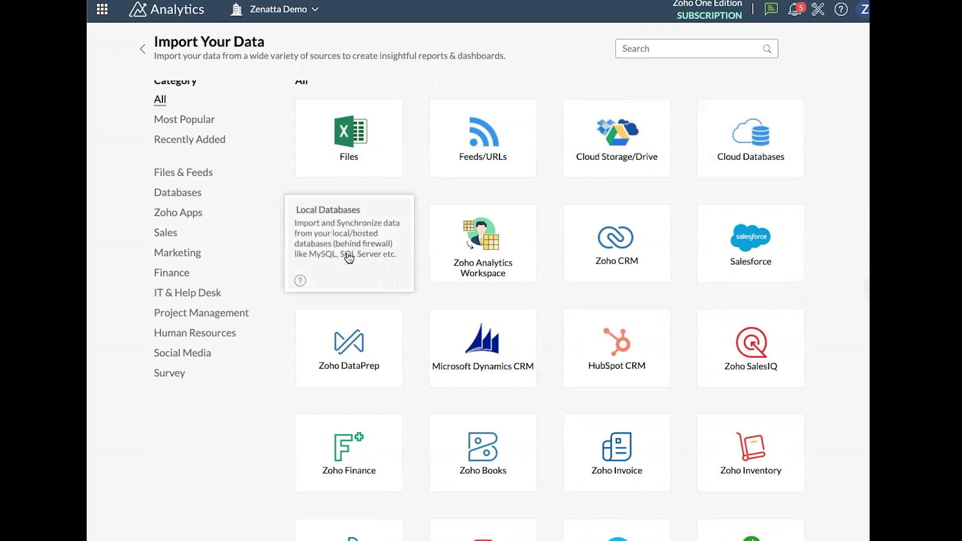
scroll(858, 274, "down", 2)
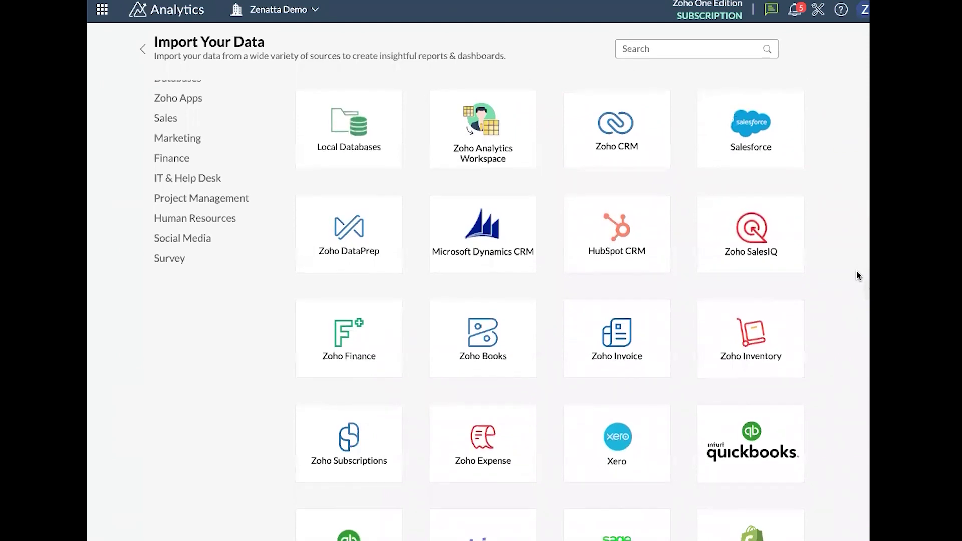
mouse_move(644, 145)
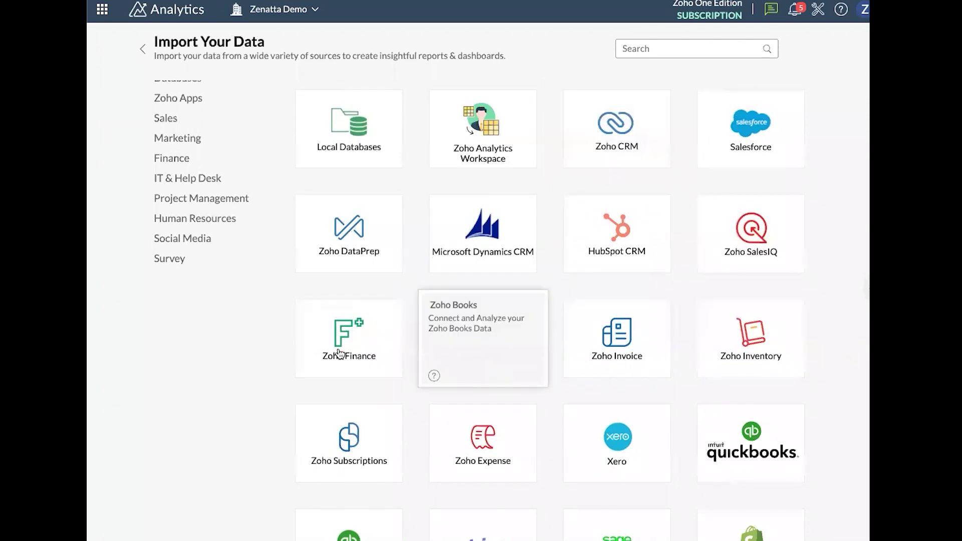
mouse_move(361, 329)
scroll(361, 328, "down", 4)
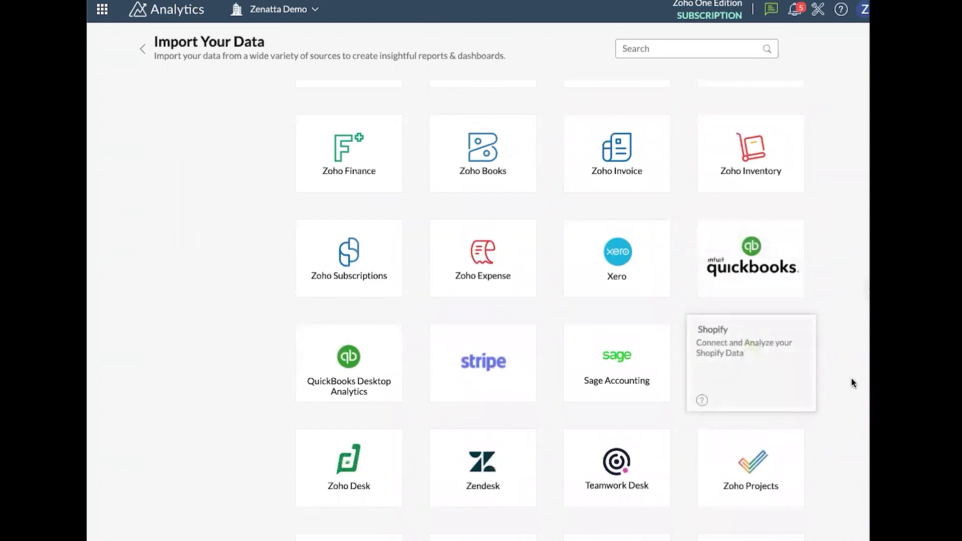
scroll(856, 377, "up", 1)
scroll(855, 377, "up", 1)
scroll(841, 244, "up", 2)
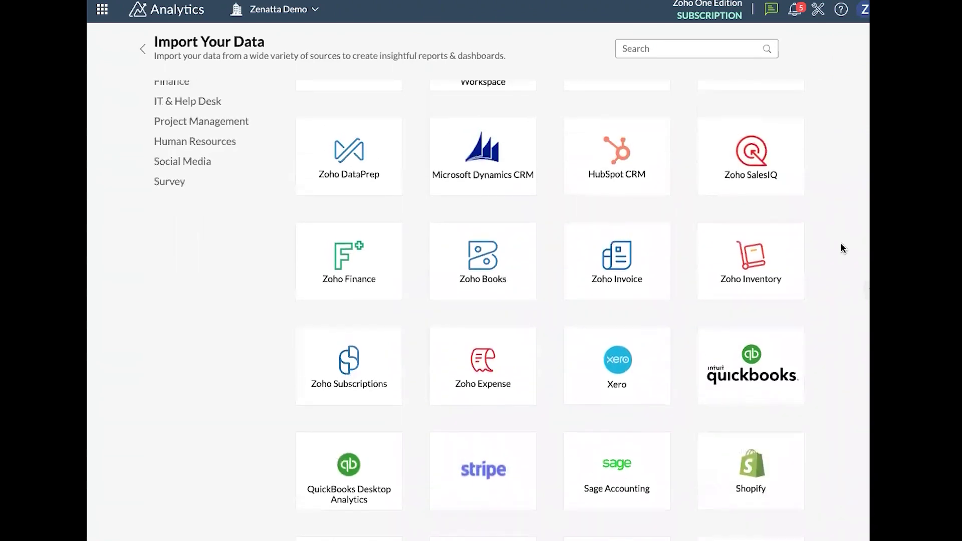
scroll(841, 244, "up", 1)
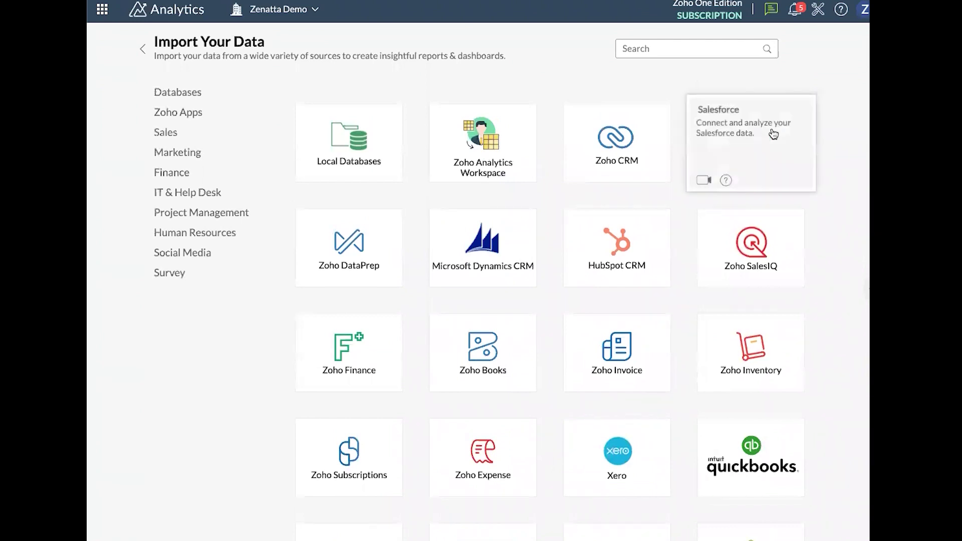
scroll(810, 338, "down", 3)
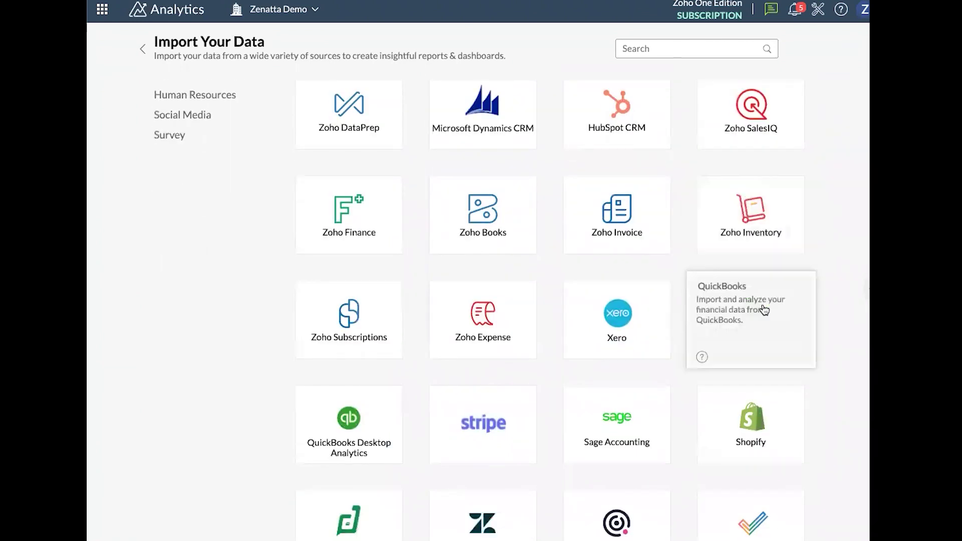
scroll(823, 329, "down", 6)
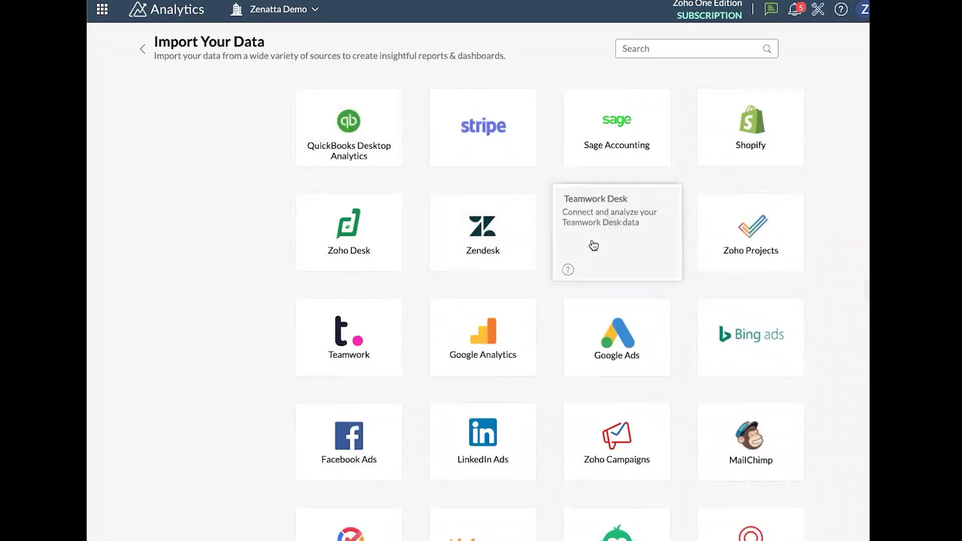
scroll(594, 245, "down", 1)
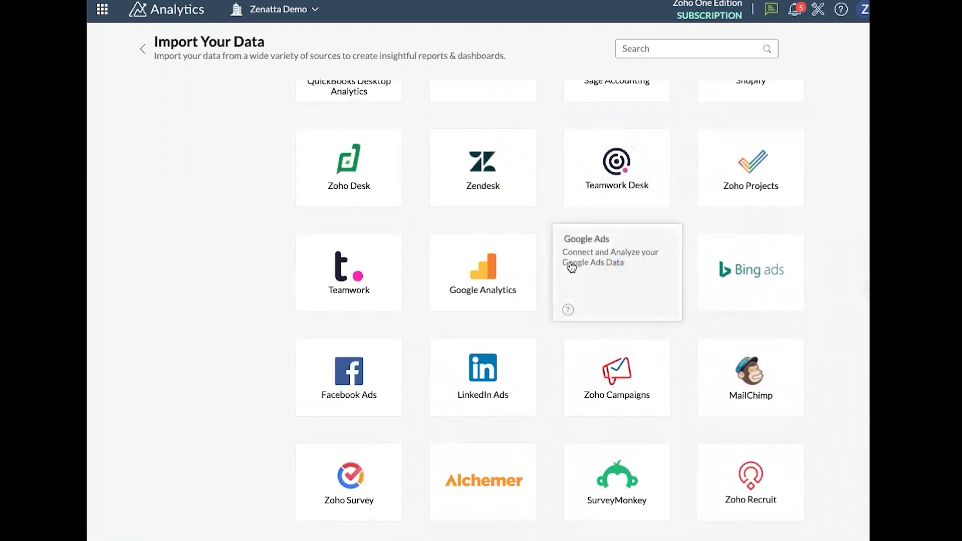
scroll(861, 304, "down", 1)
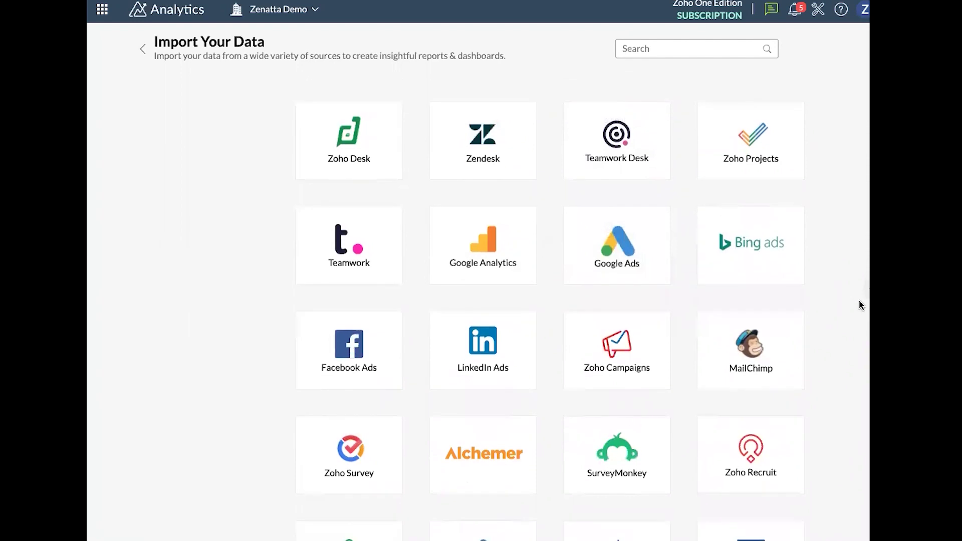
scroll(860, 305, "down", 4)
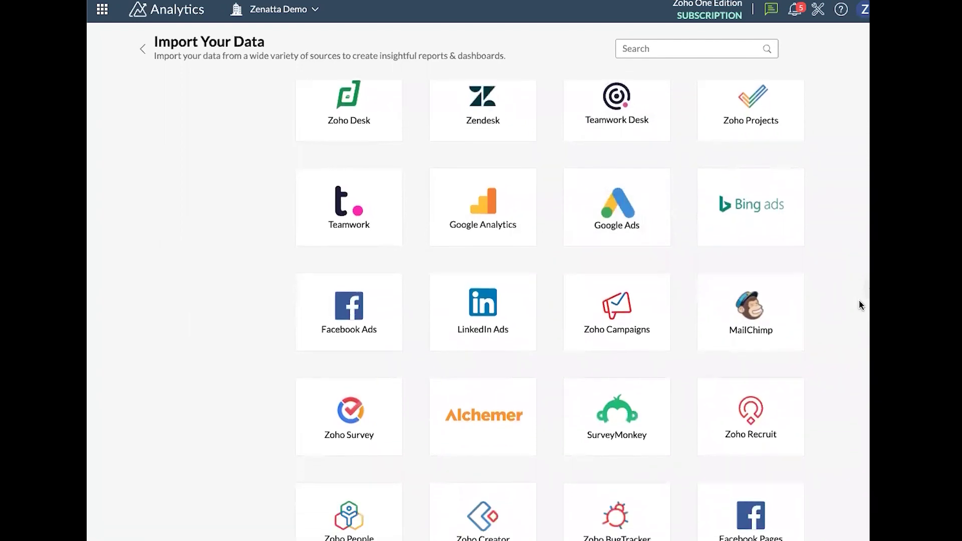
scroll(859, 304, "up", 20)
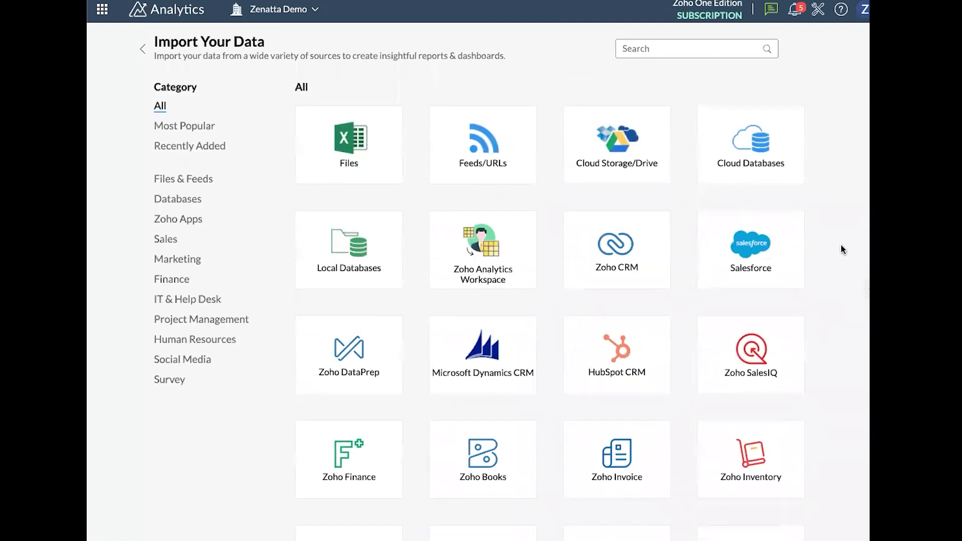
- Read the Zoho CRM tile's description and launch its Advanced Analytics Setup
mouse_move(627, 240)
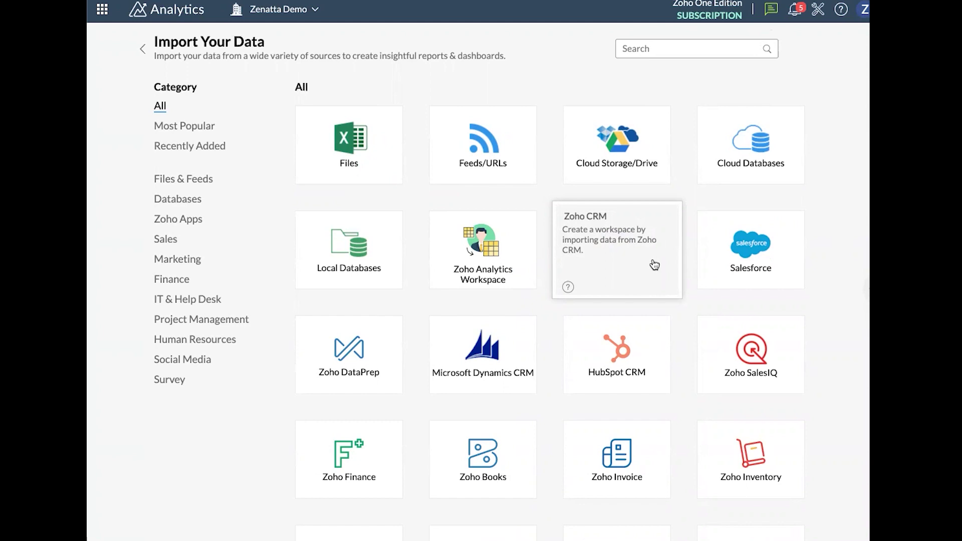
left_click(610, 240)
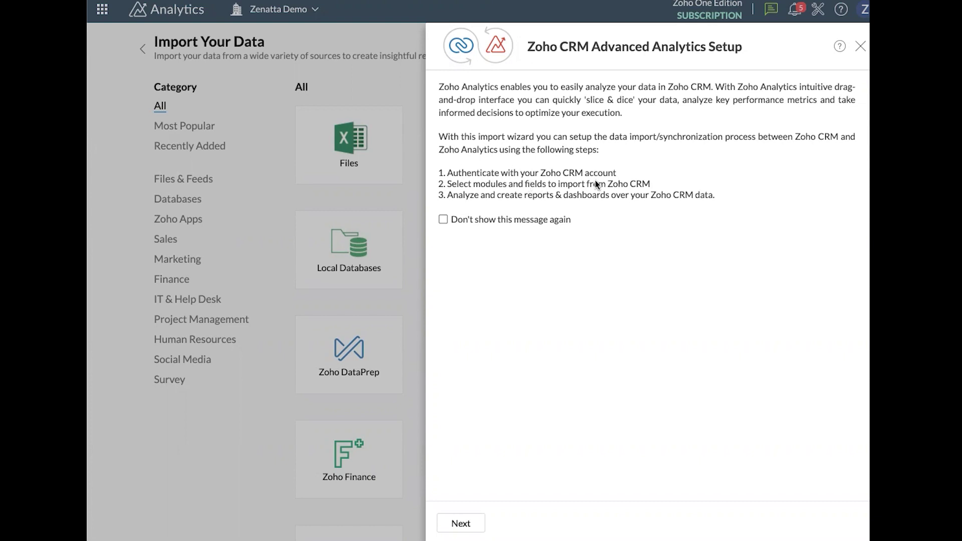
- Turn off the setup introduction message and continue to Step 1: Import From Zoho CRM
left_click(444, 222)
left_click(459, 524)
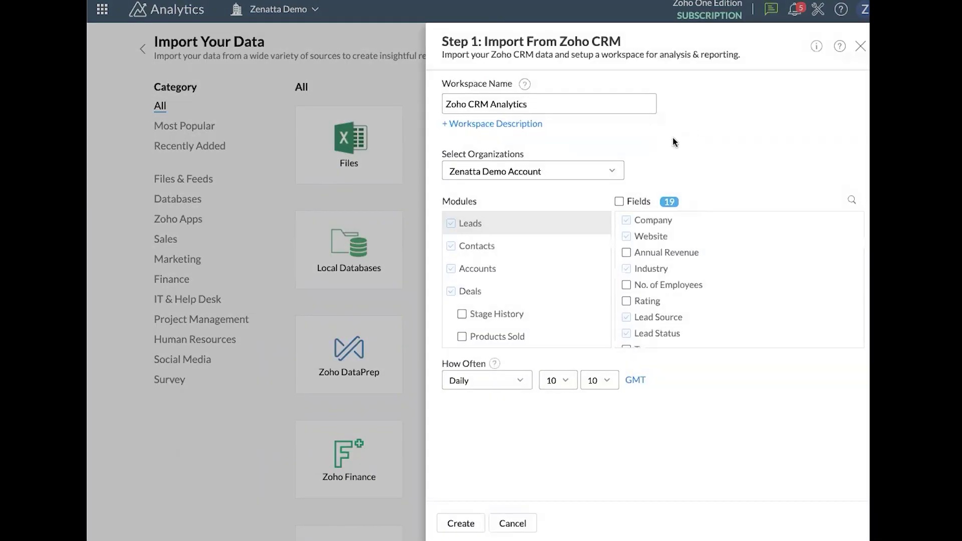
- Rename the workspace from Zoho CRM Analytics to 'Primary Workspace'
left_click(448, 104)
double_click(541, 104)
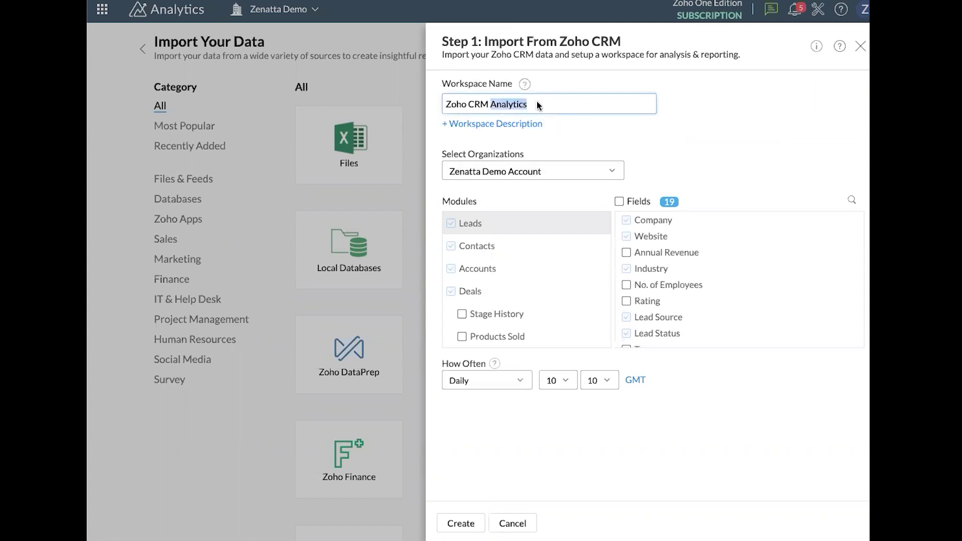
left_click(559, 64)
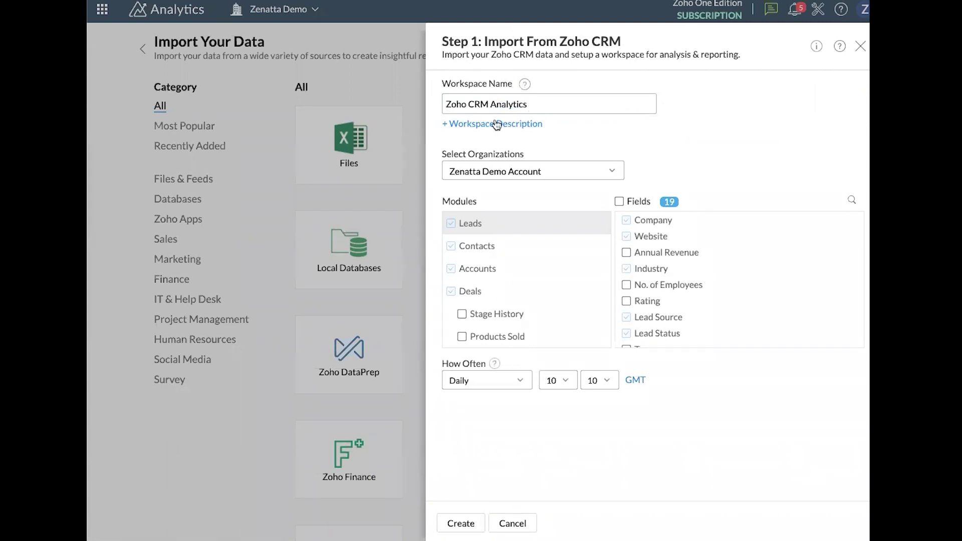
mouse_move(523, 83)
triple_click(556, 104)
left_click(556, 104)
left_click_drag(447, 102, 531, 102)
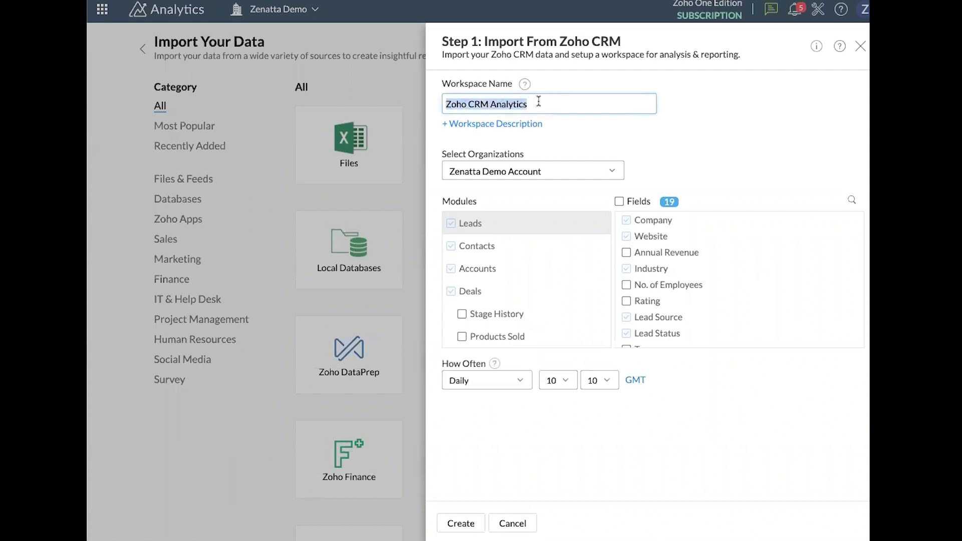
type("Prei")
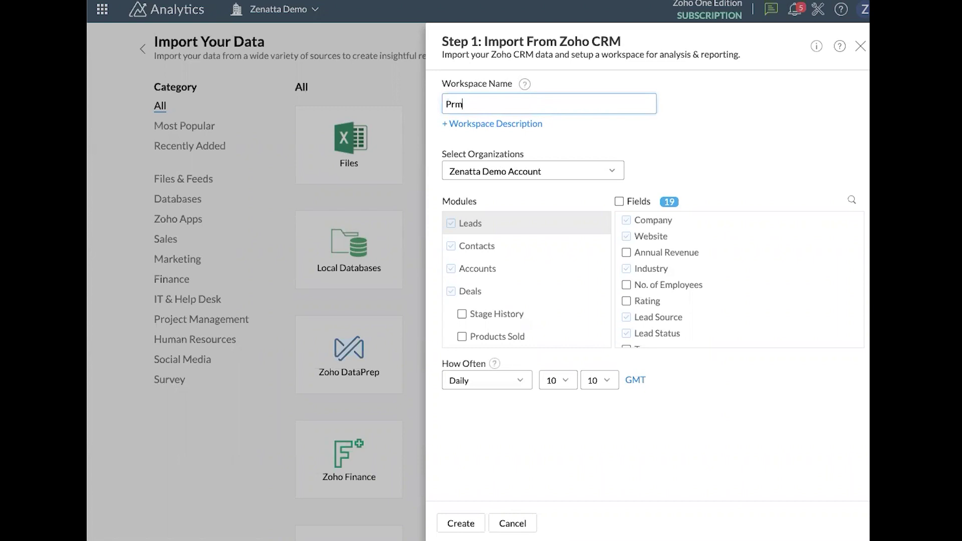
key("BackSpace")
key("BackSpace")
type("imary Workspace")
left_click(747, 131)
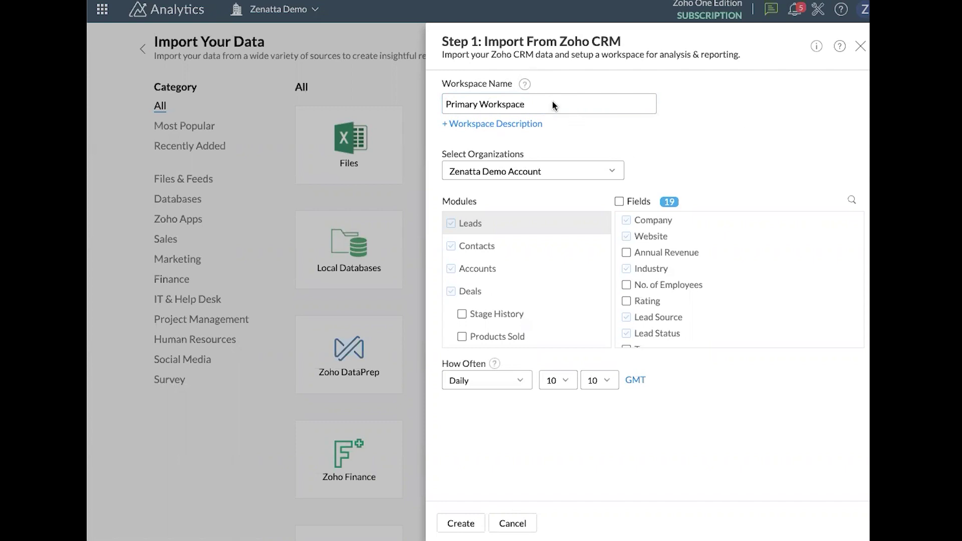
left_click(448, 103)
left_click(548, 107)
left_click(625, 138)
- Add the workspace description 'This workspace will contain all Zoho data'
left_click(530, 124)
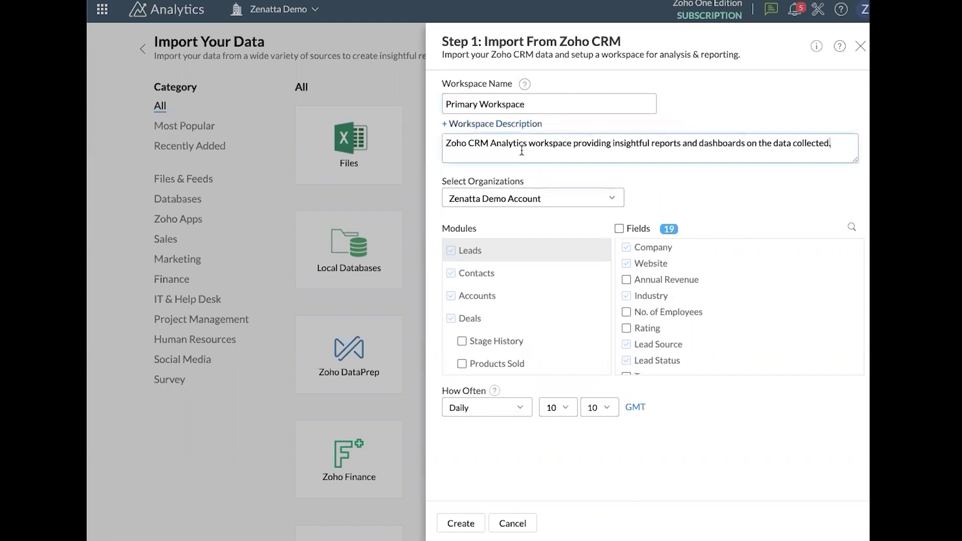
triple_click(522, 150)
type("This wor")
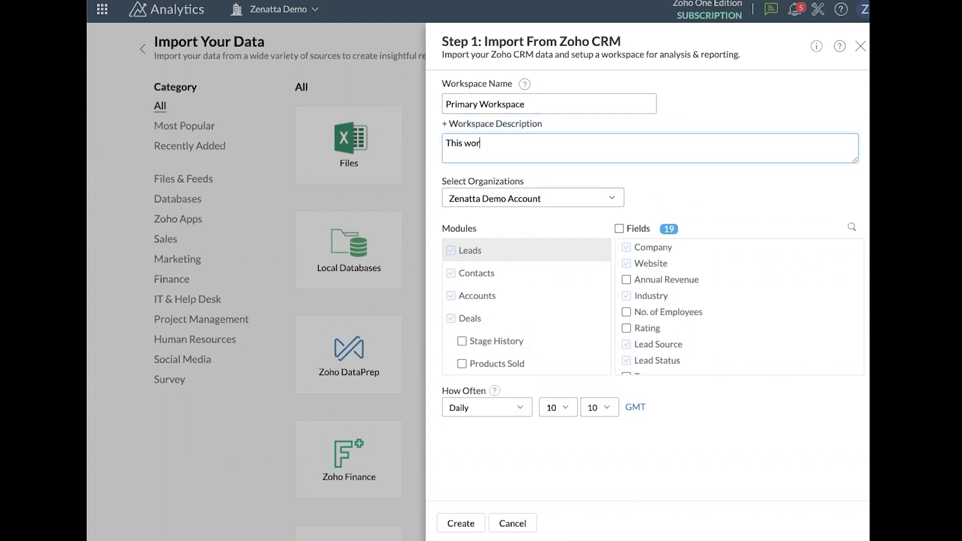
type("kspace will contain al")
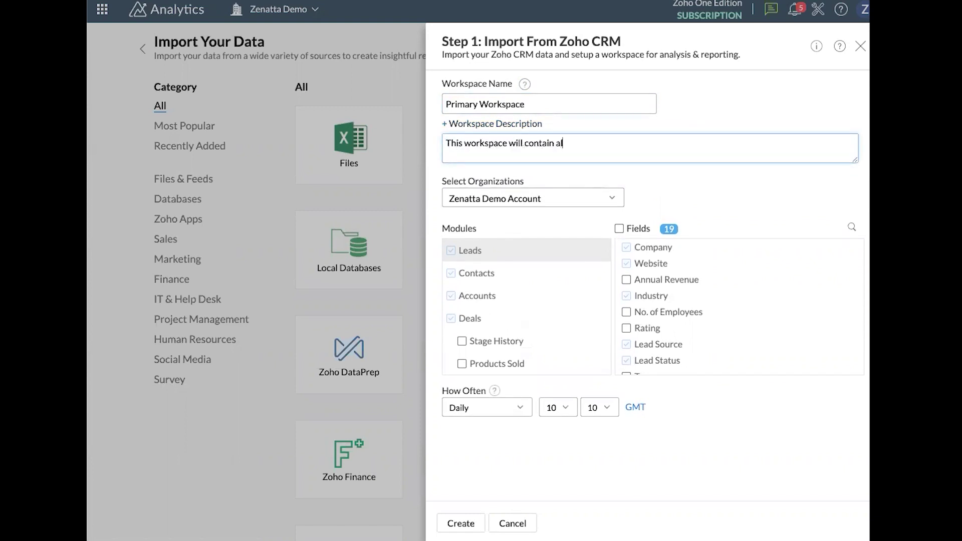
type("l Zoho data")
left_click(649, 182)
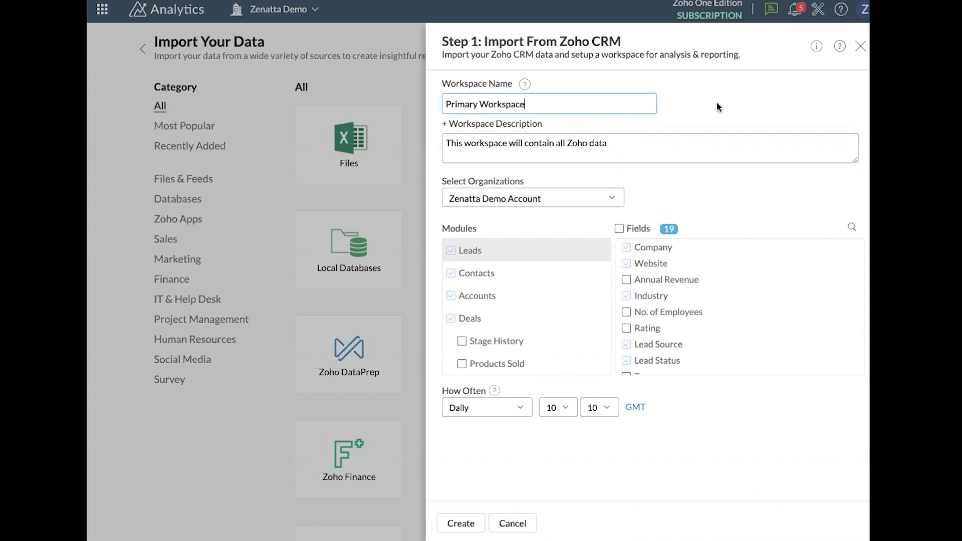
scroll(682, 149, "down", 1)
scroll(682, 149, "down", 1)
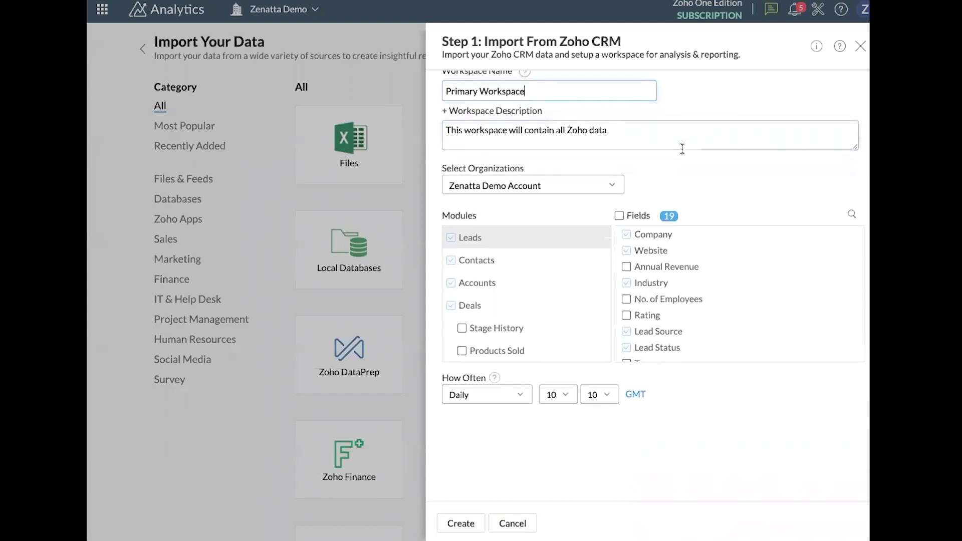
left_click(616, 187)
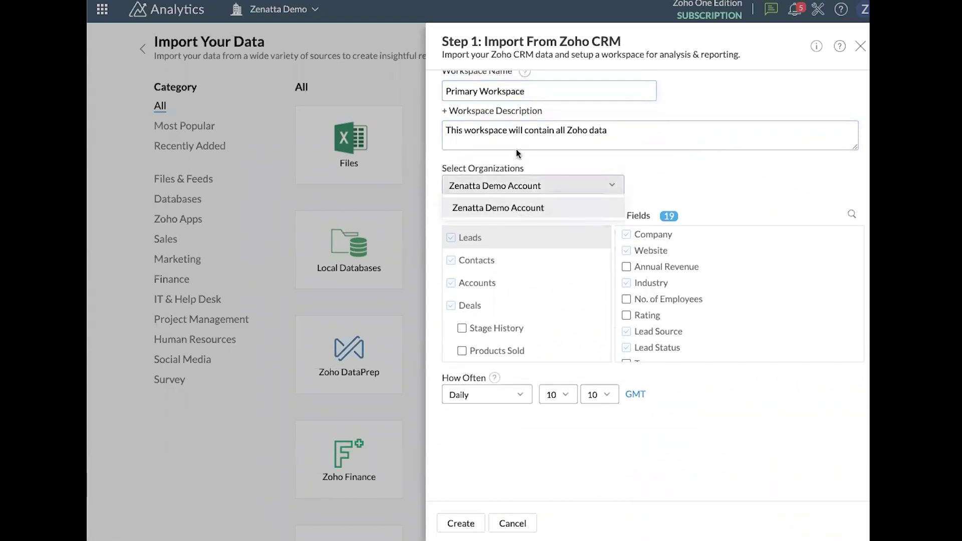
left_click(675, 170)
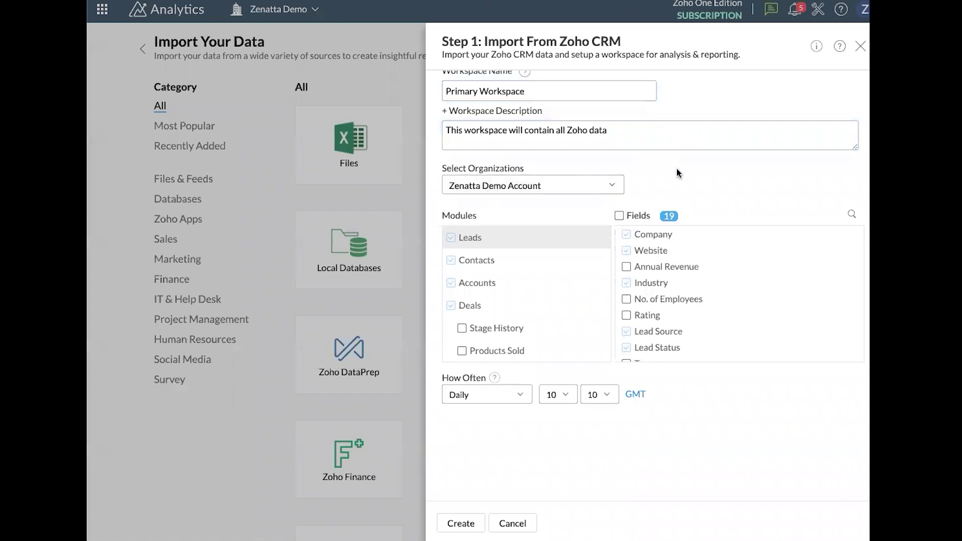
left_click(626, 187)
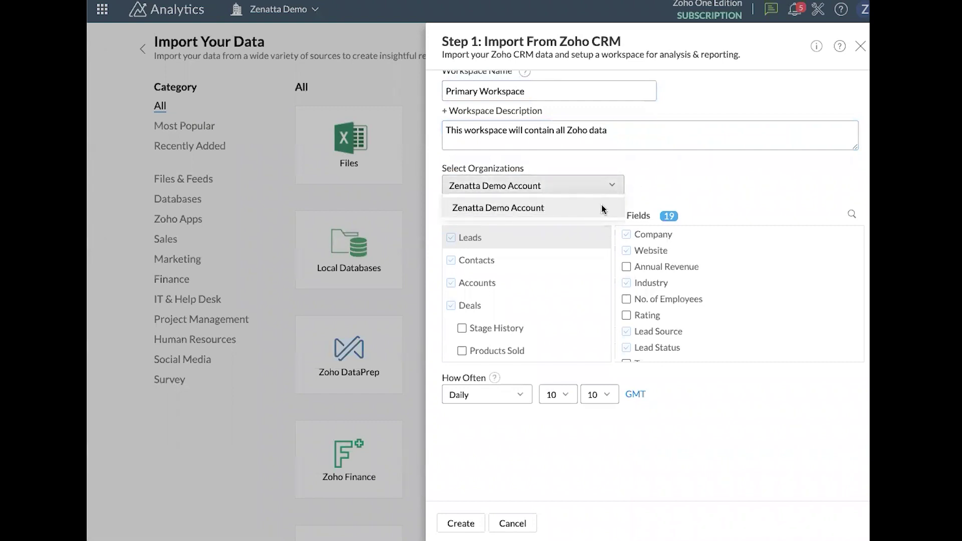
left_click(603, 209)
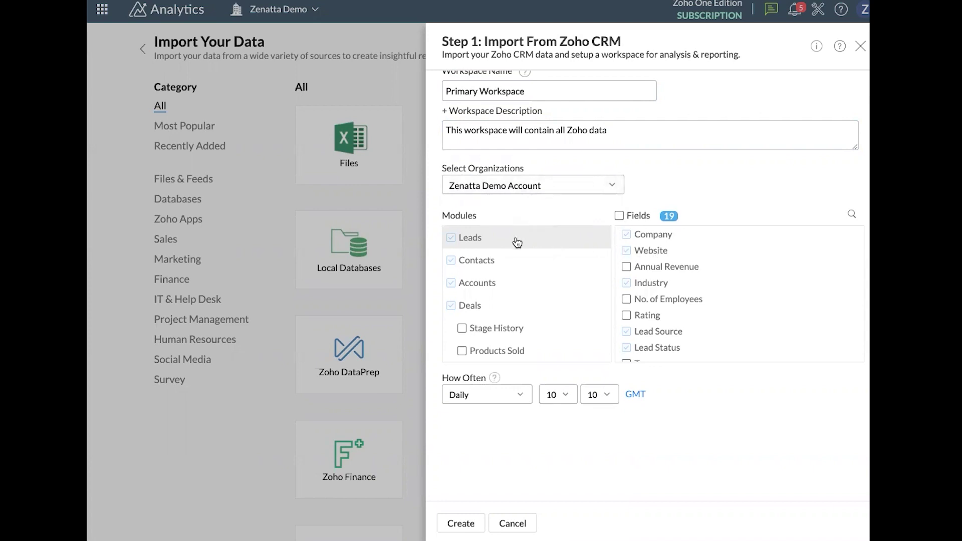
scroll(516, 242, "down", 1)
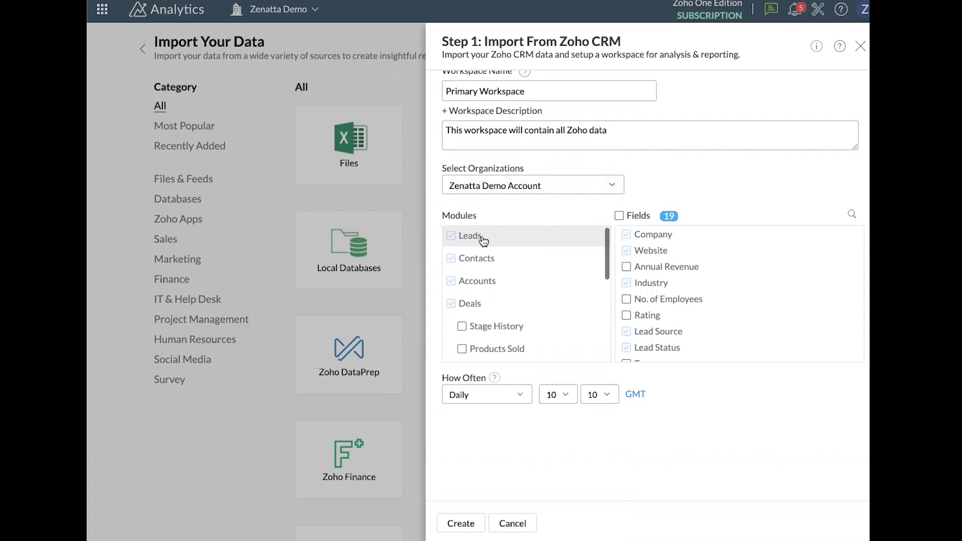
scroll(483, 241, "down", 5)
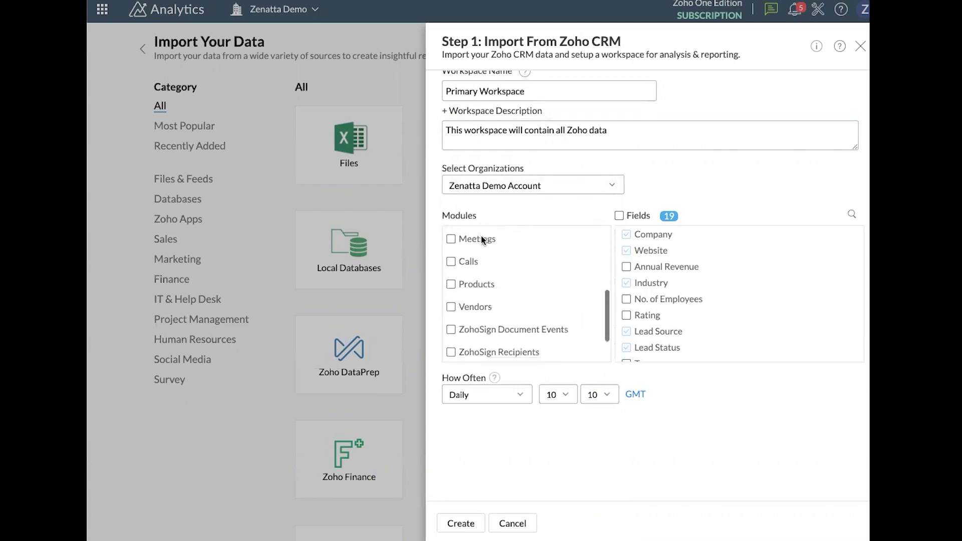
scroll(481, 236, "down", 2)
scroll(494, 301, "up", 4)
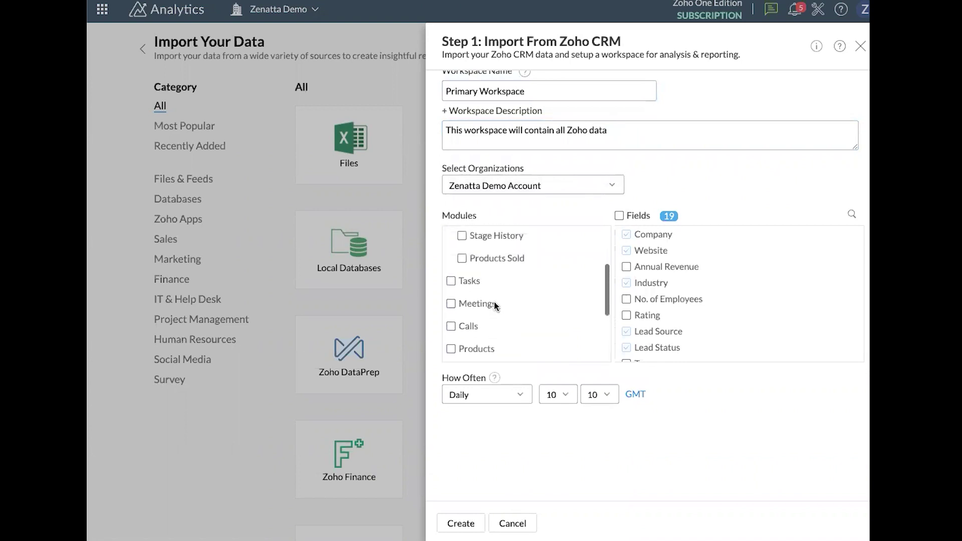
scroll(494, 302, "up", 3)
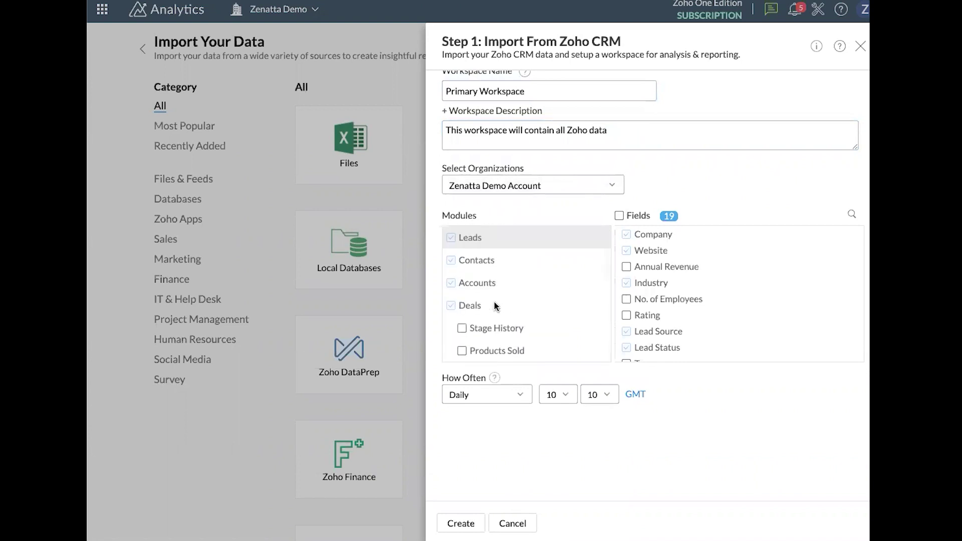
scroll(504, 286, "down", 1)
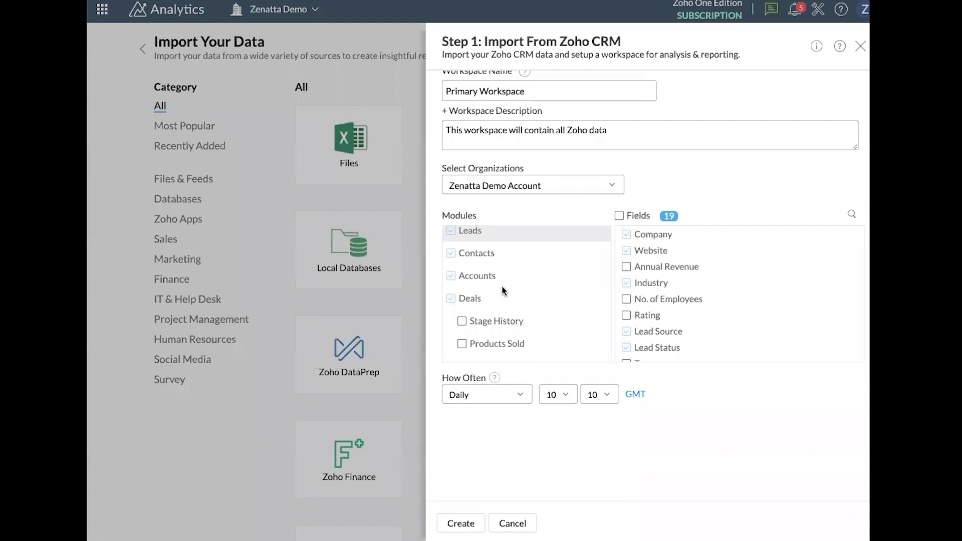
scroll(541, 233, "down", 5)
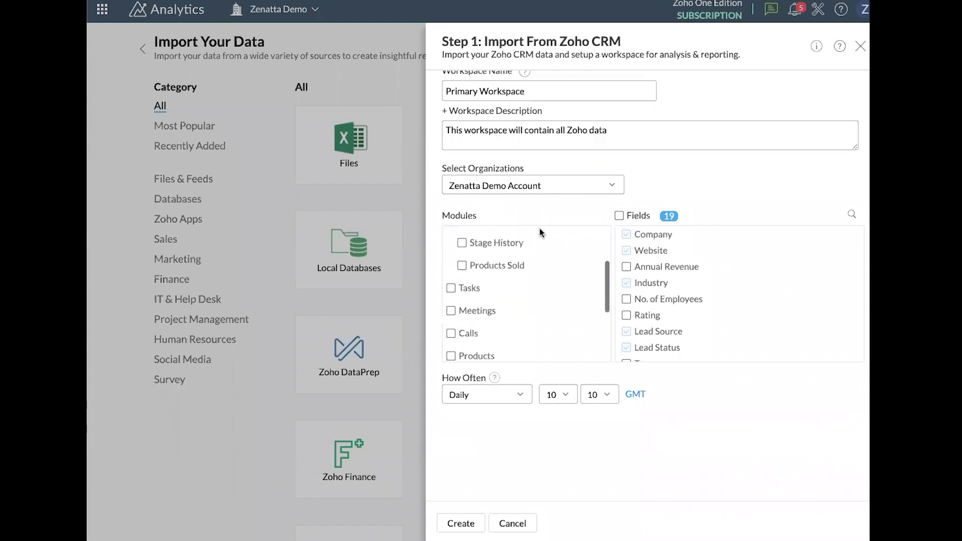
scroll(540, 233, "down", 3)
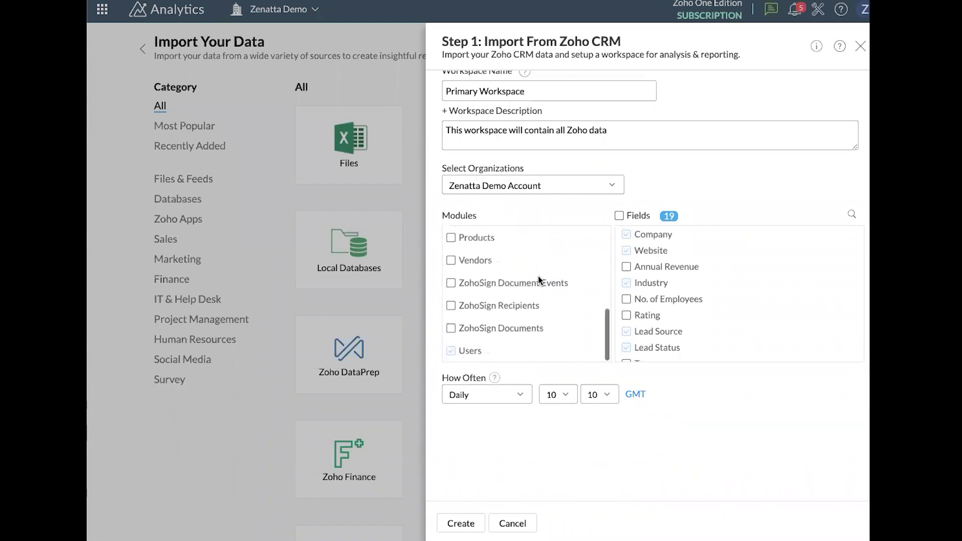
scroll(539, 279, "up", 10)
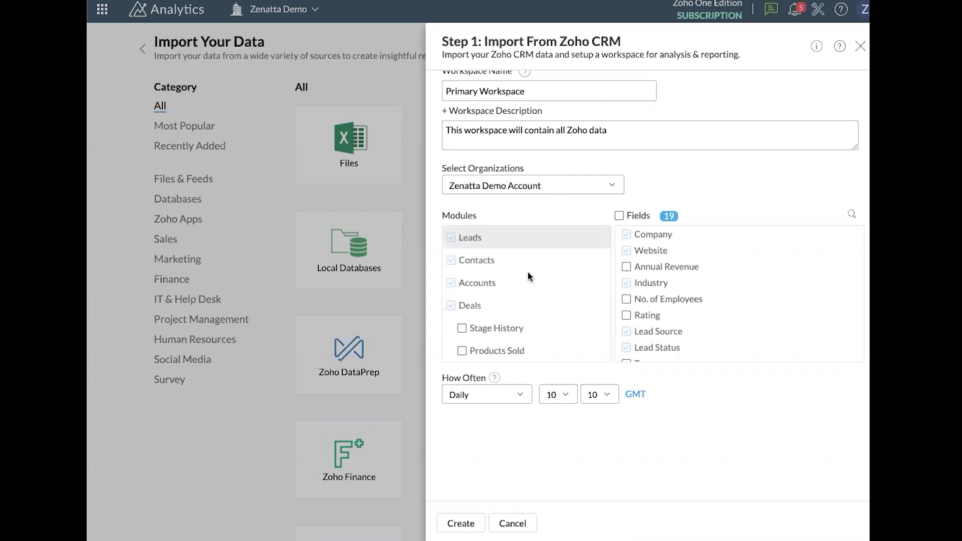
scroll(528, 272, "down", 4)
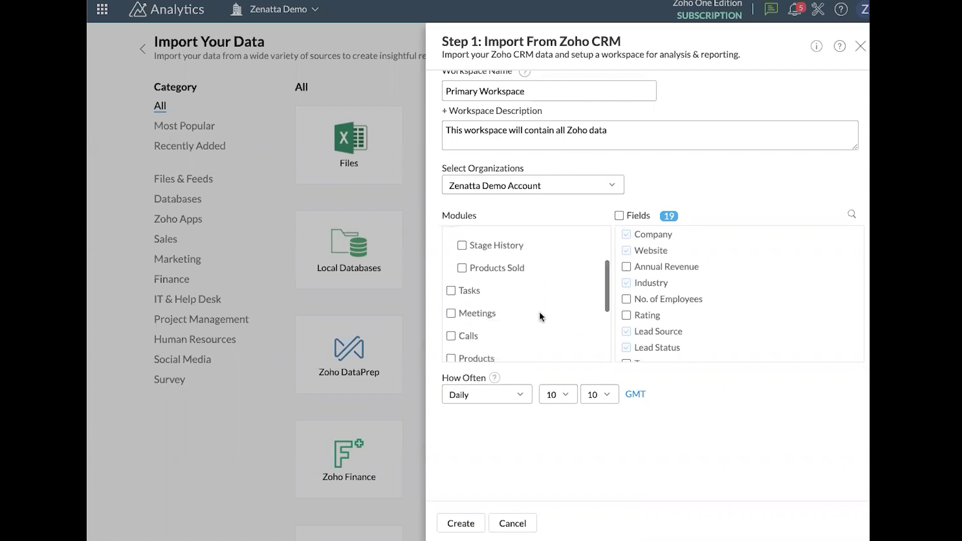
scroll(526, 298, "down", 2)
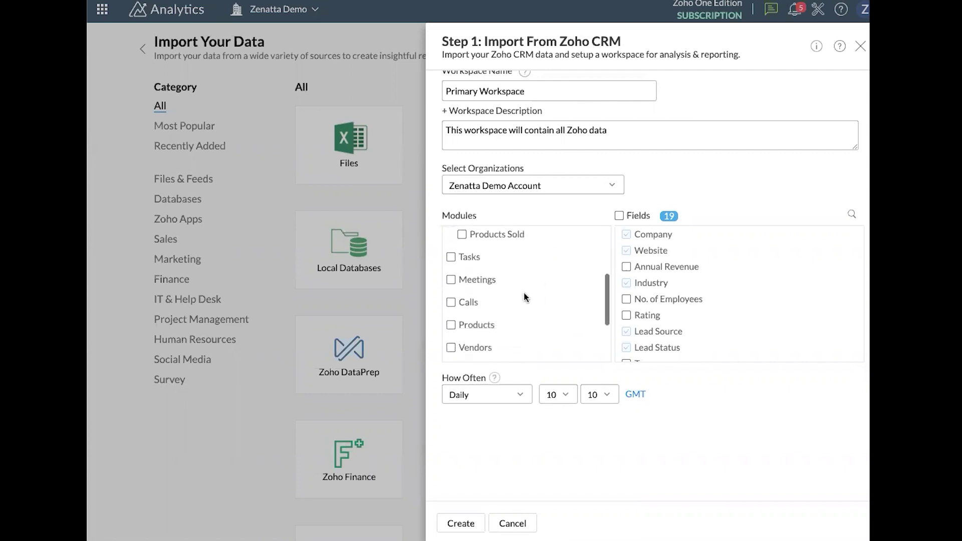
scroll(526, 299, "up", 6)
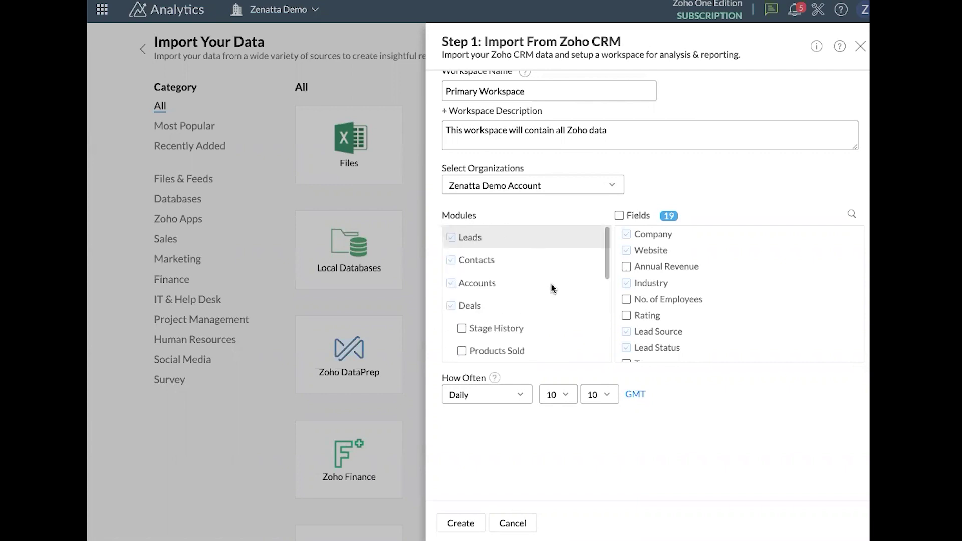
left_click(502, 272)
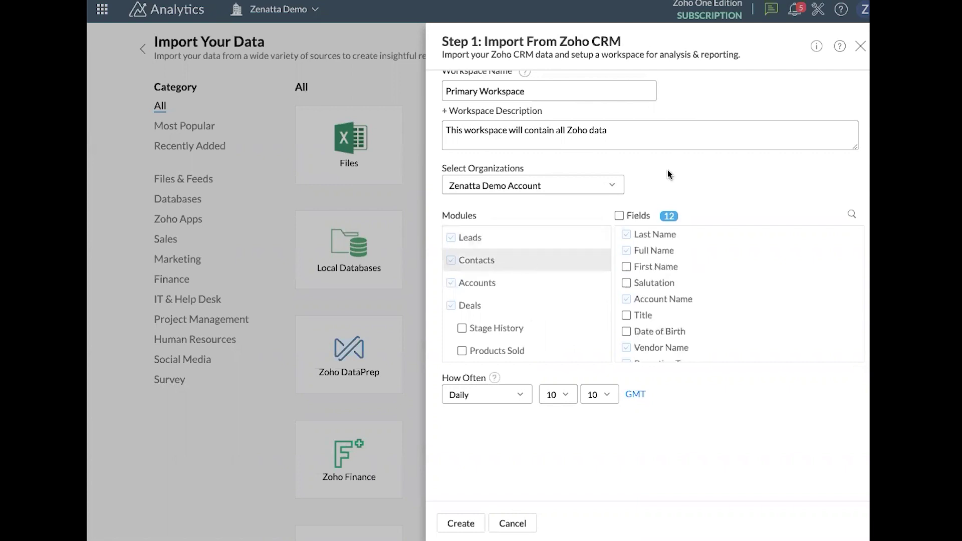
left_click(501, 232)
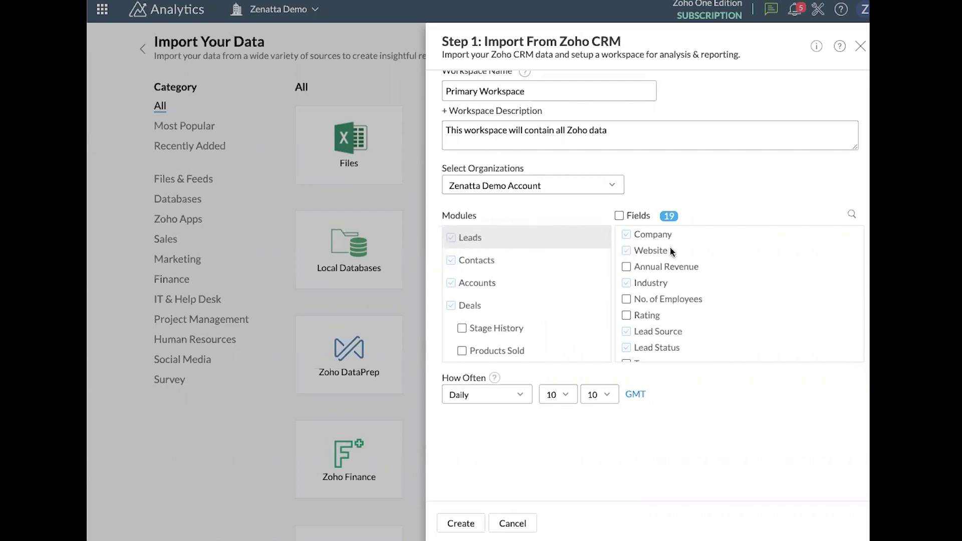
scroll(672, 252, "down", 1)
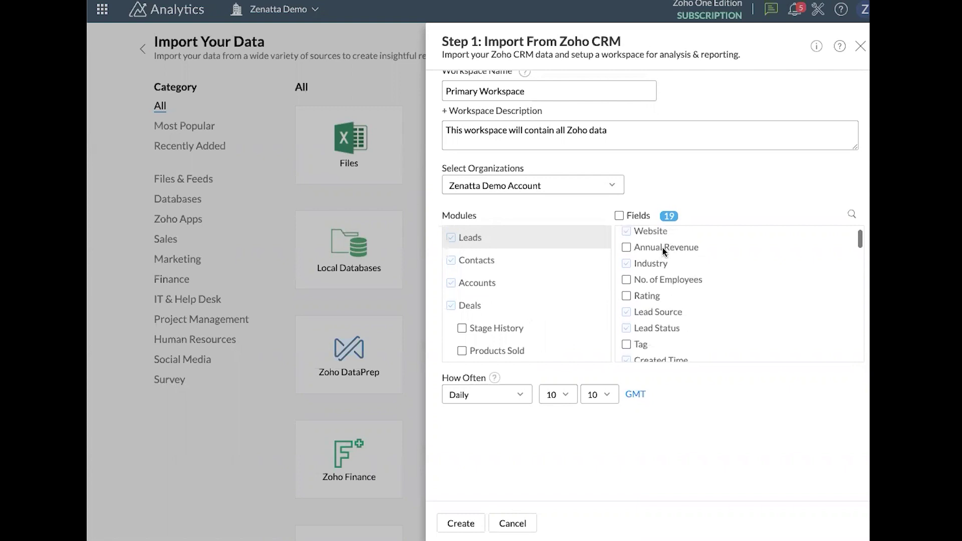
scroll(663, 248, "up", 1)
scroll(661, 260, "down", 2)
scroll(661, 260, "up", 2)
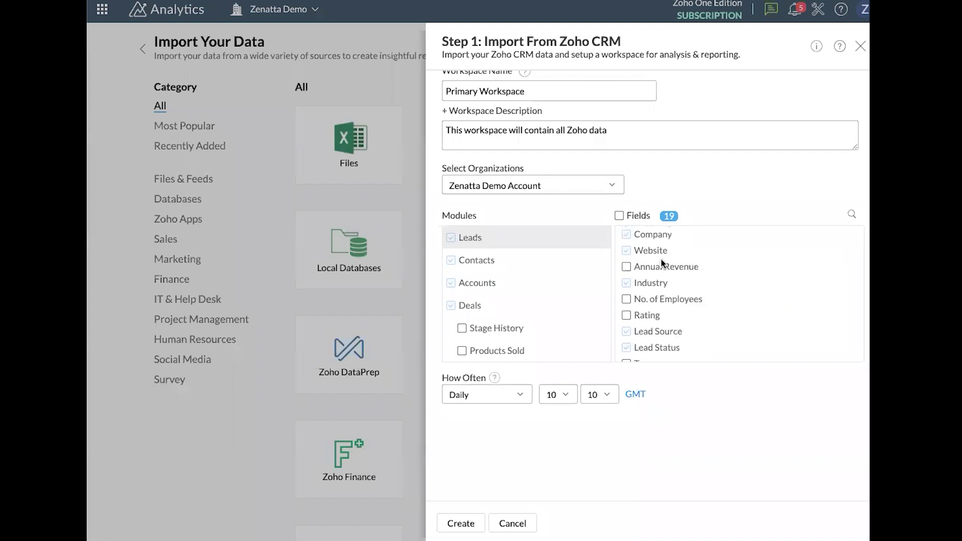
scroll(660, 260, "down", 1)
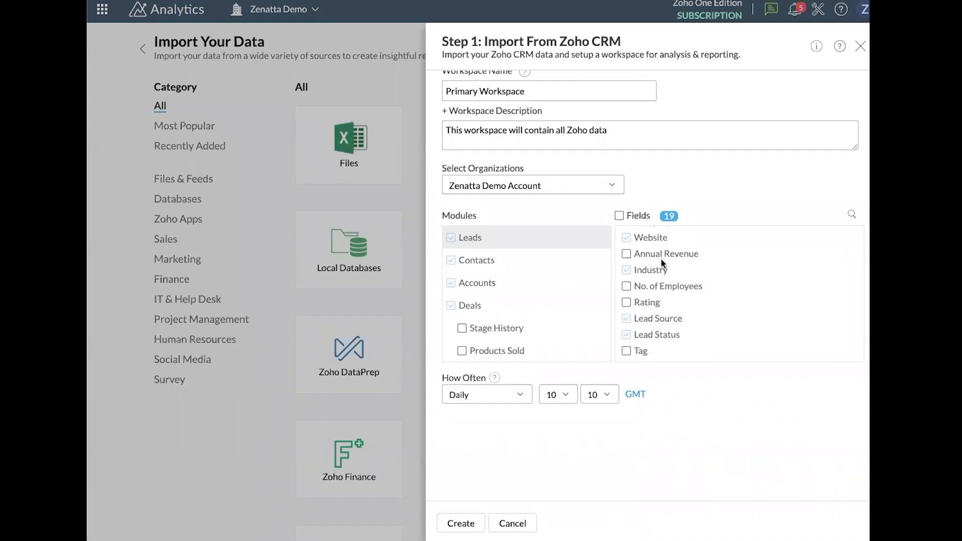
scroll(661, 259, "down", 1)
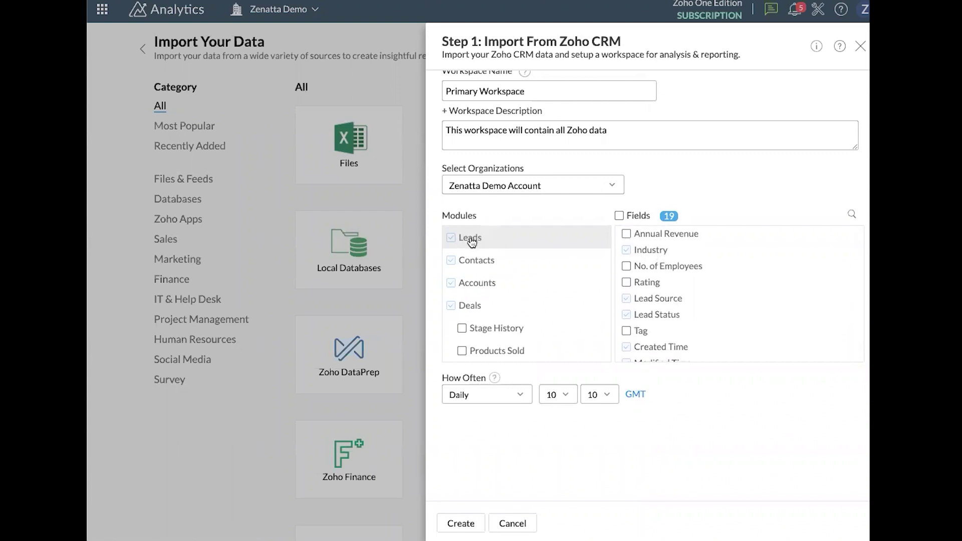
scroll(647, 256, "up", 1)
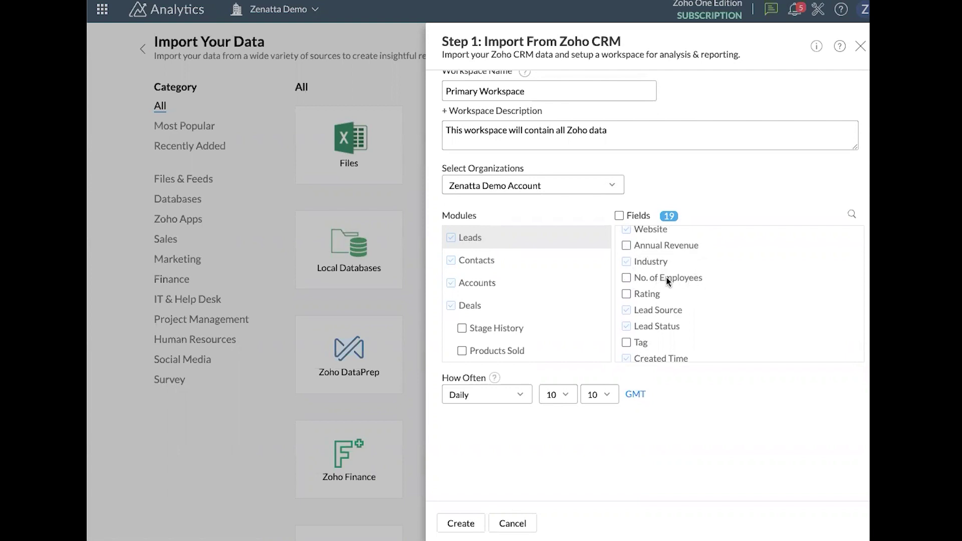
- Add Annual Revenue and No. of Employees to the Leads fields, making 22 selected
left_click(627, 246)
left_click(626, 279)
scroll(687, 278, "down", 5)
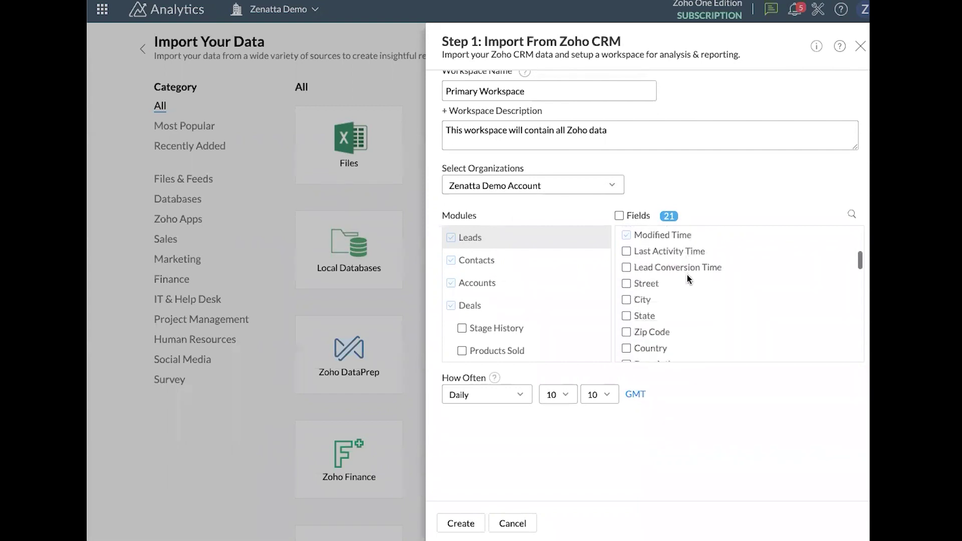
scroll(687, 279, "down", 2)
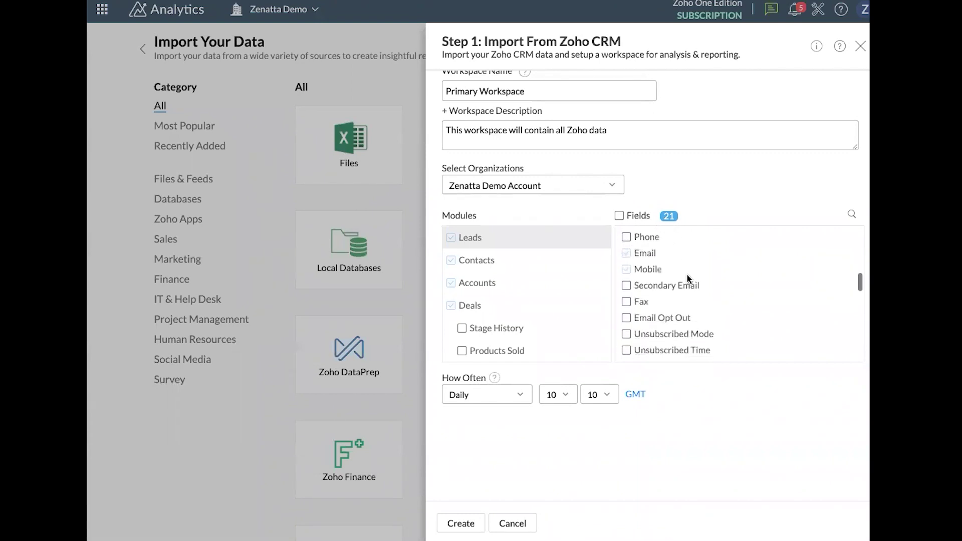
scroll(688, 275, "down", 4)
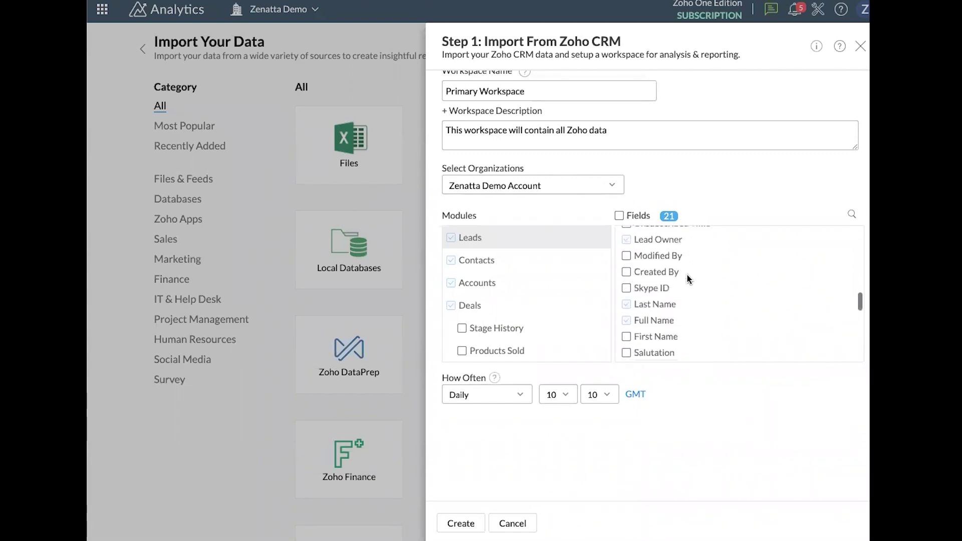
scroll(666, 285, "down", 1)
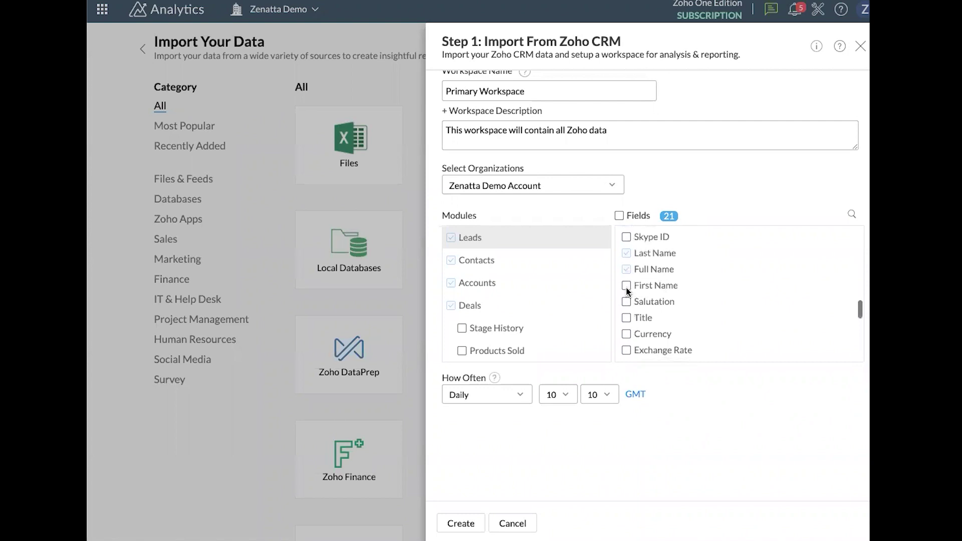
scroll(671, 293, "down", 5)
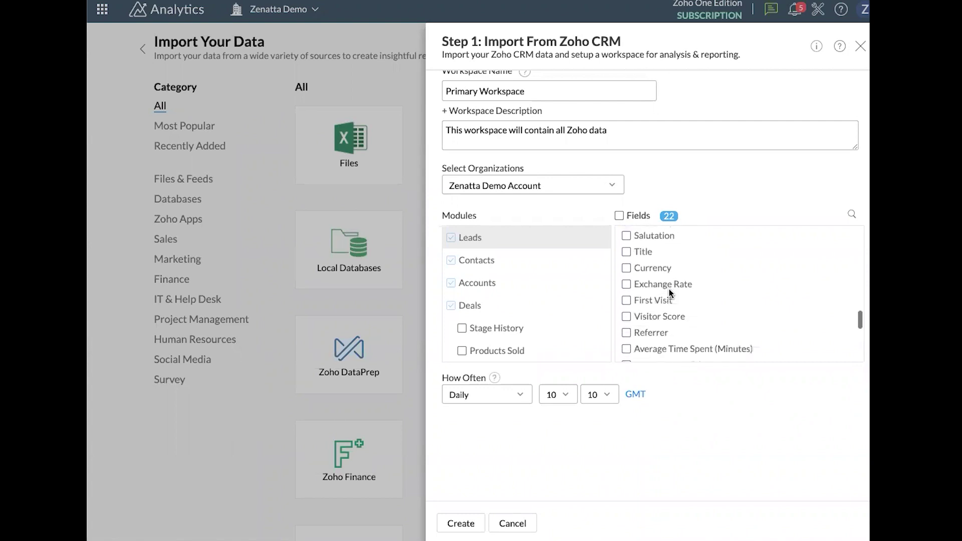
scroll(670, 293, "down", 6)
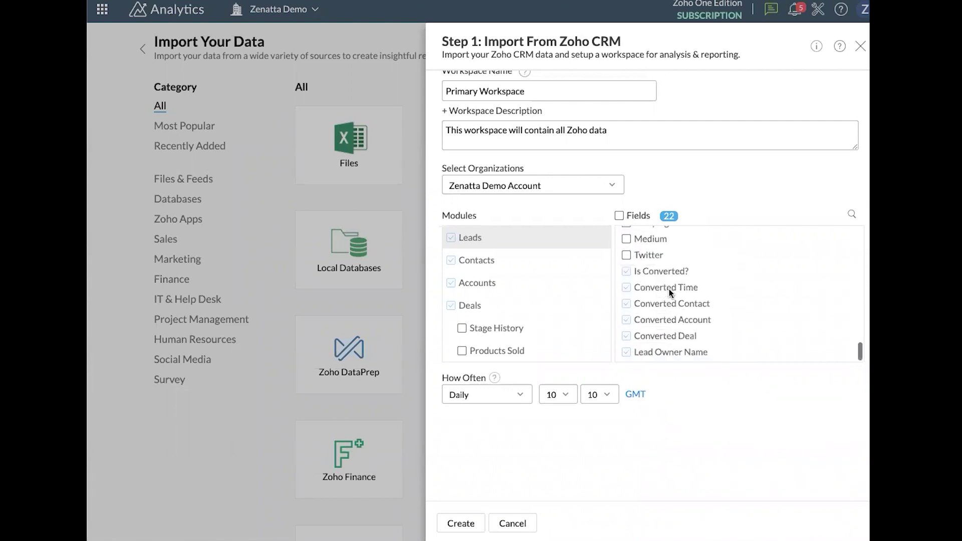
scroll(672, 236, "up", 10)
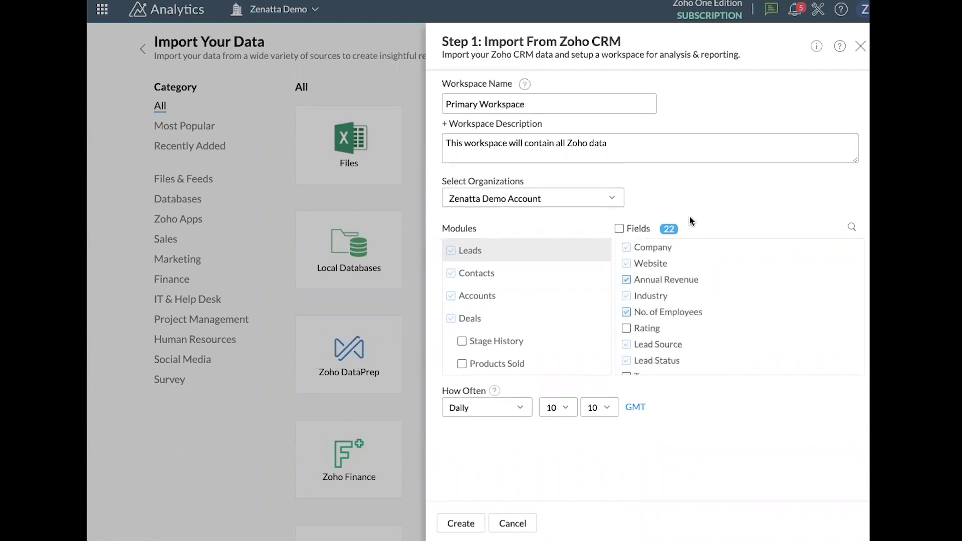
left_click(513, 275)
left_click(625, 281)
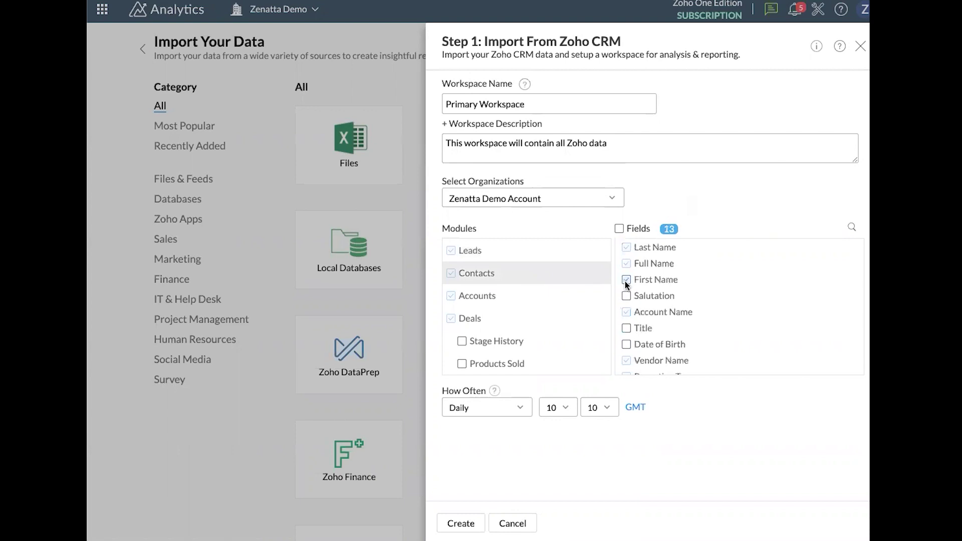
scroll(659, 288, "down", 3)
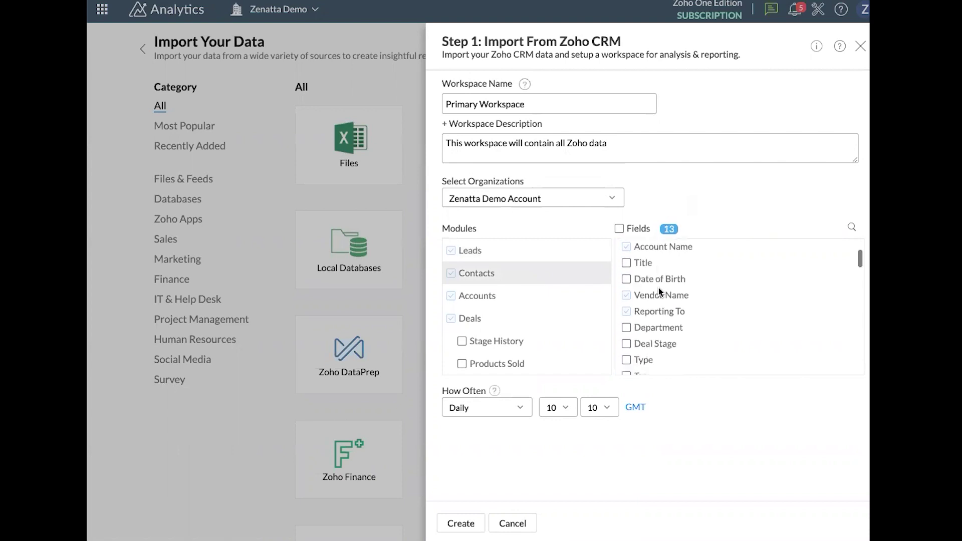
scroll(659, 290, "down", 3)
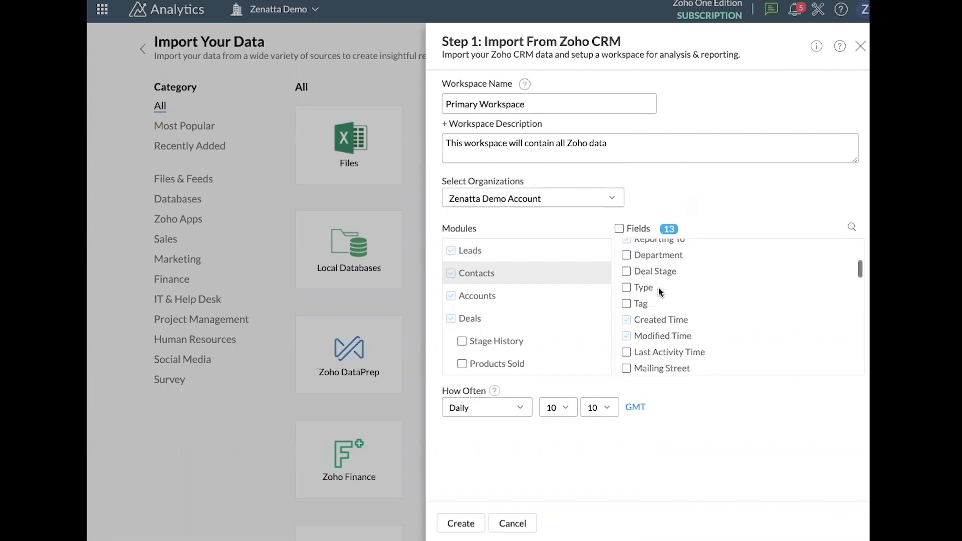
scroll(659, 287, "down", 5)
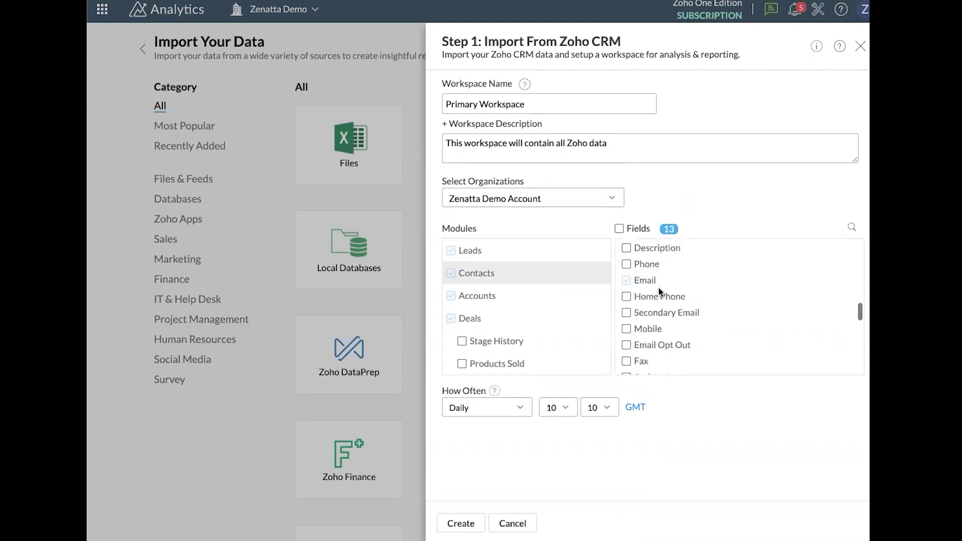
scroll(658, 292, "down", 1)
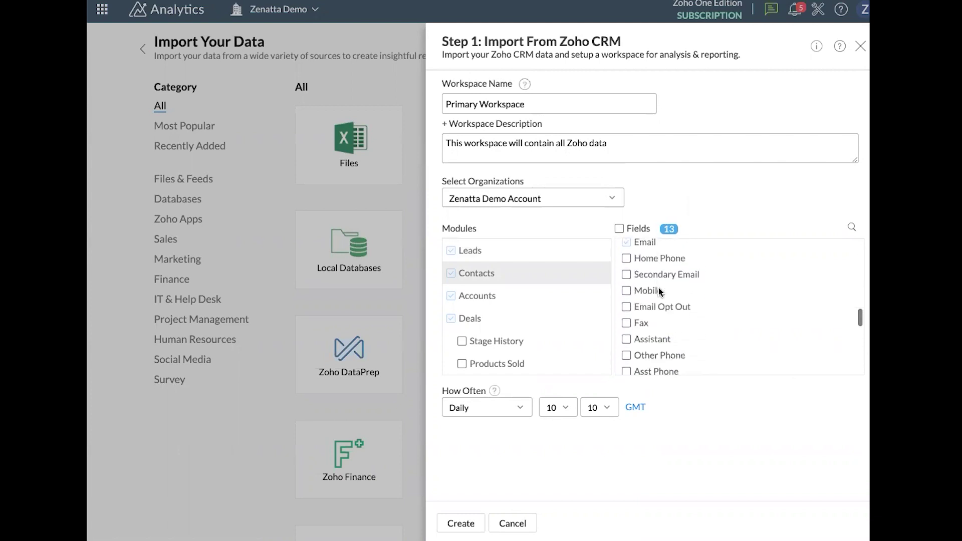
scroll(658, 290, "down", 4)
left_click(500, 300)
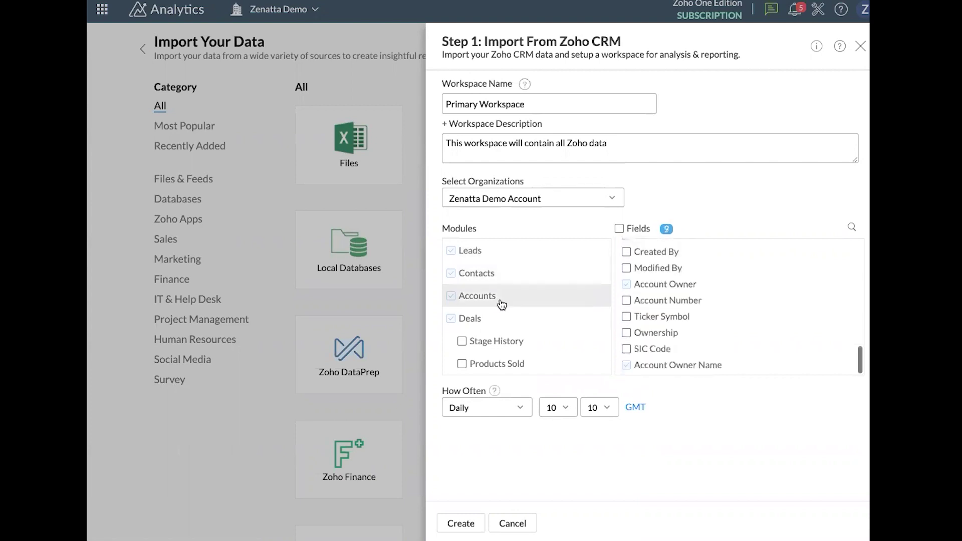
scroll(669, 291, "up", 5)
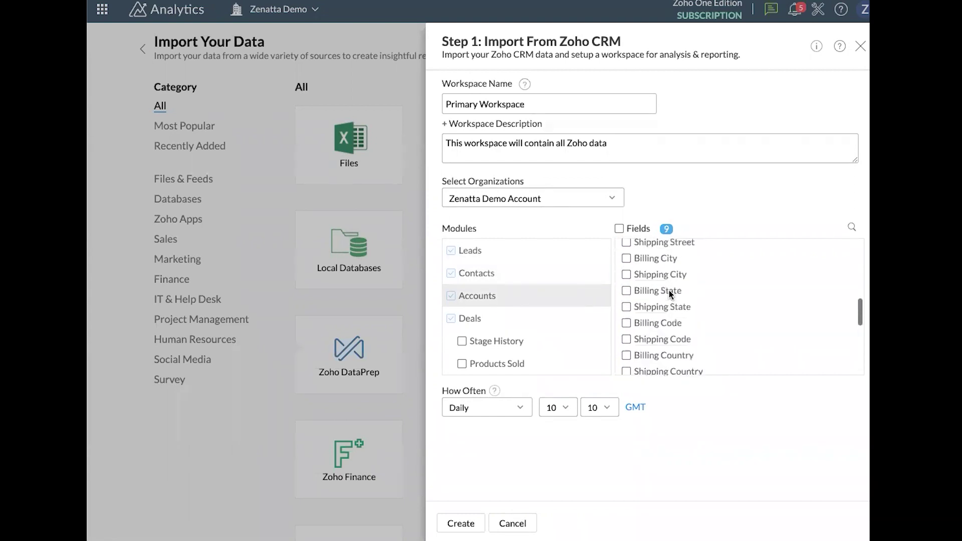
scroll(669, 290, "up", 4)
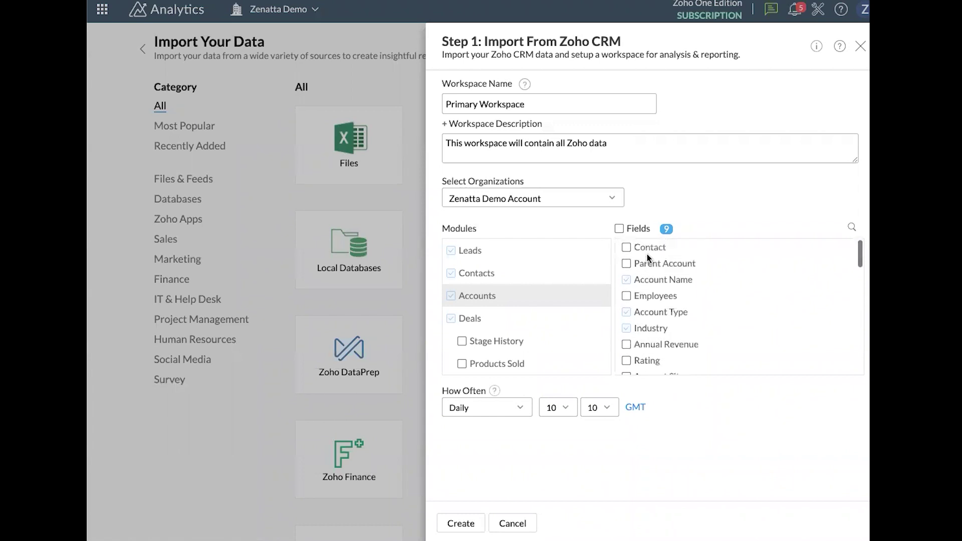
scroll(649, 271, "down", 3)
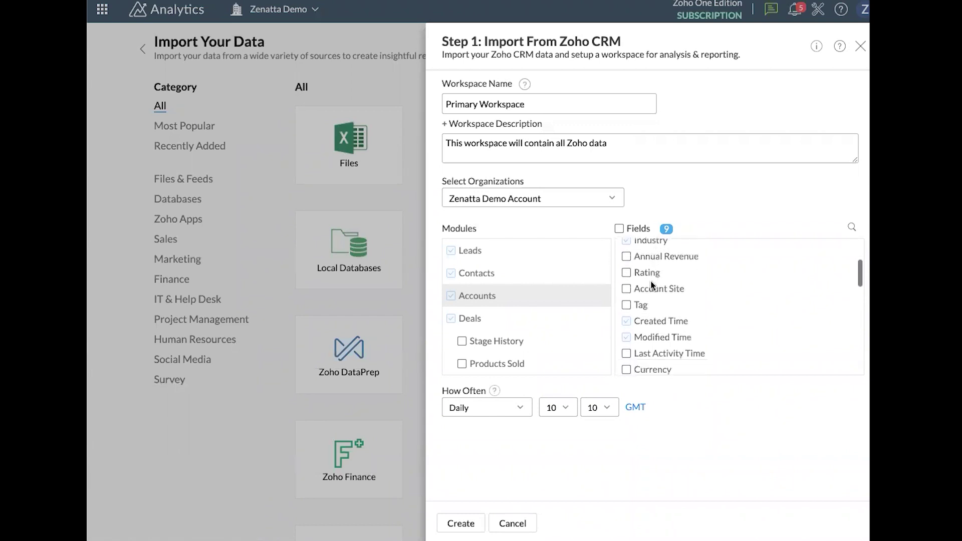
scroll(652, 285, "down", 10)
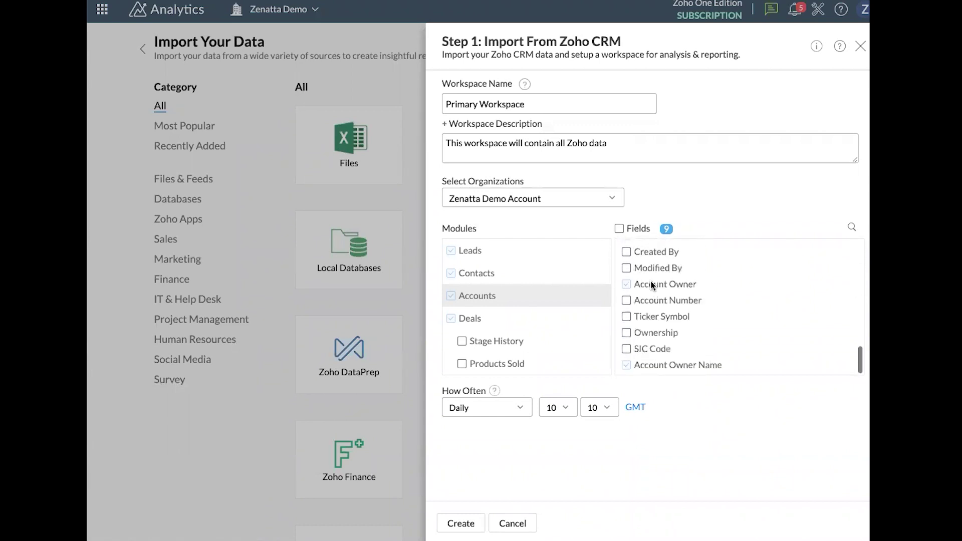
left_click(482, 318)
scroll(651, 291, "up", 1)
scroll(652, 290, "up", 8)
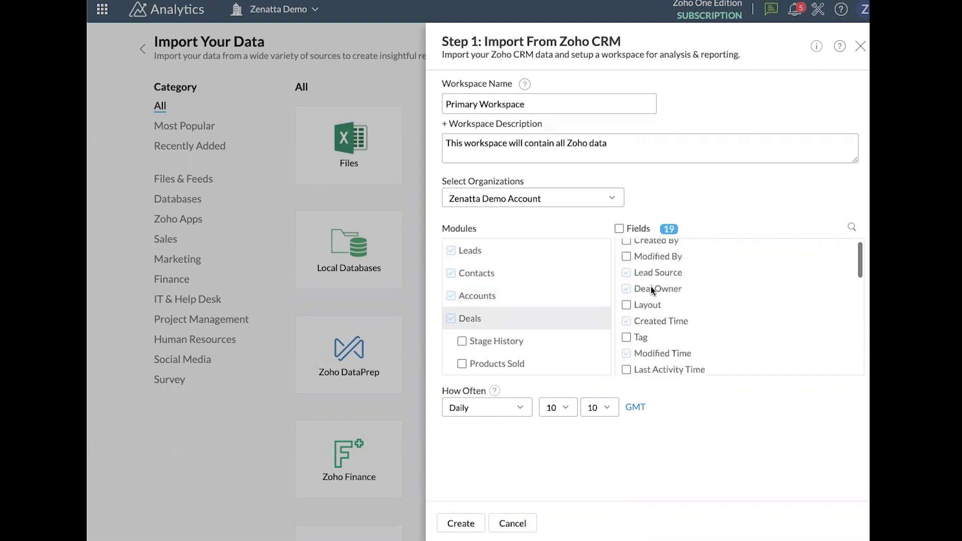
scroll(652, 290, "down", 8)
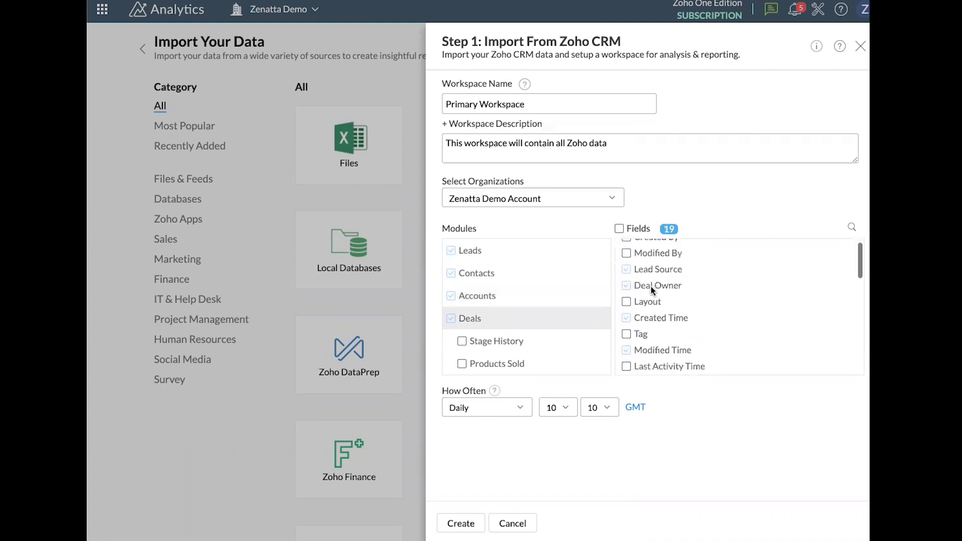
scroll(613, 325, "down", 2)
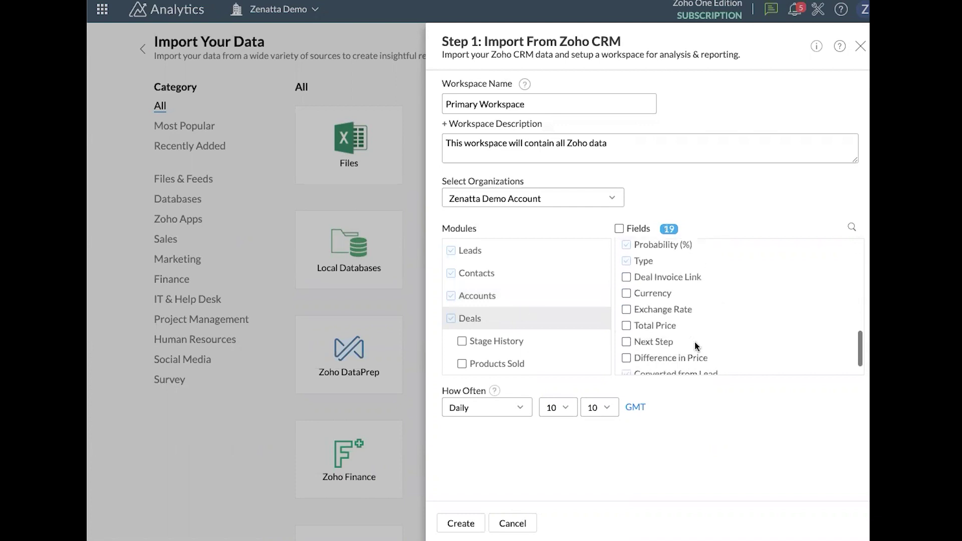
scroll(569, 351, "down", 3)
scroll(550, 249, "up", 1)
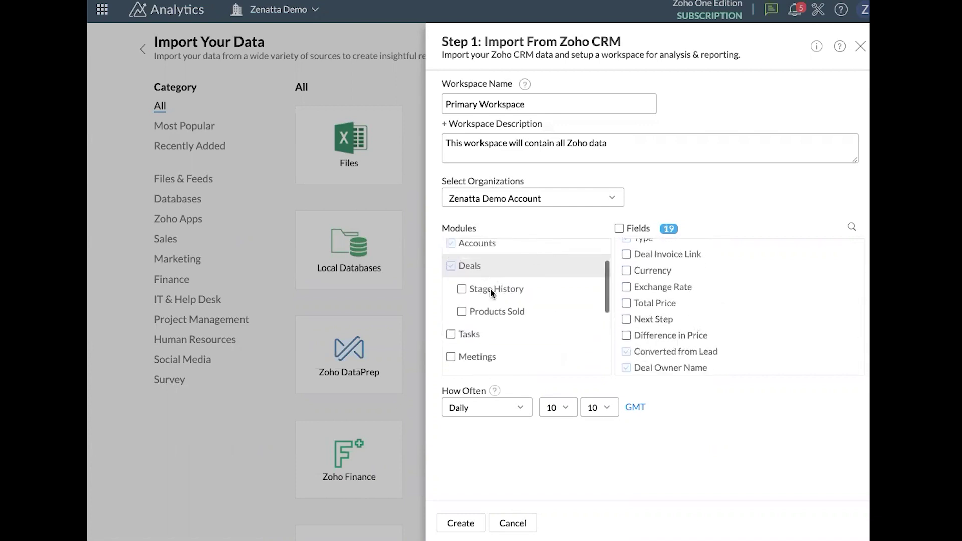
- Include Stage History under Deals in the CRM import
left_click(490, 289)
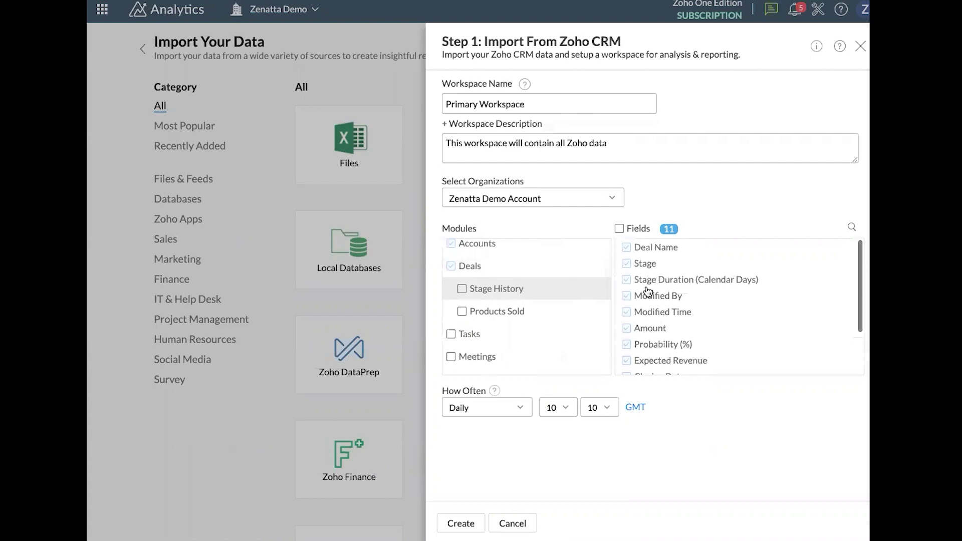
left_click(517, 289)
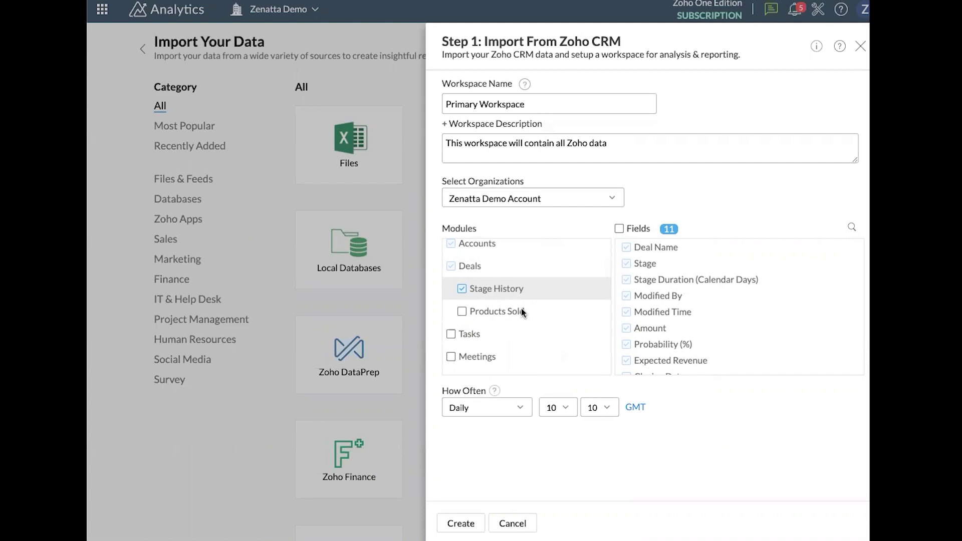
scroll(521, 309, "down", 3)
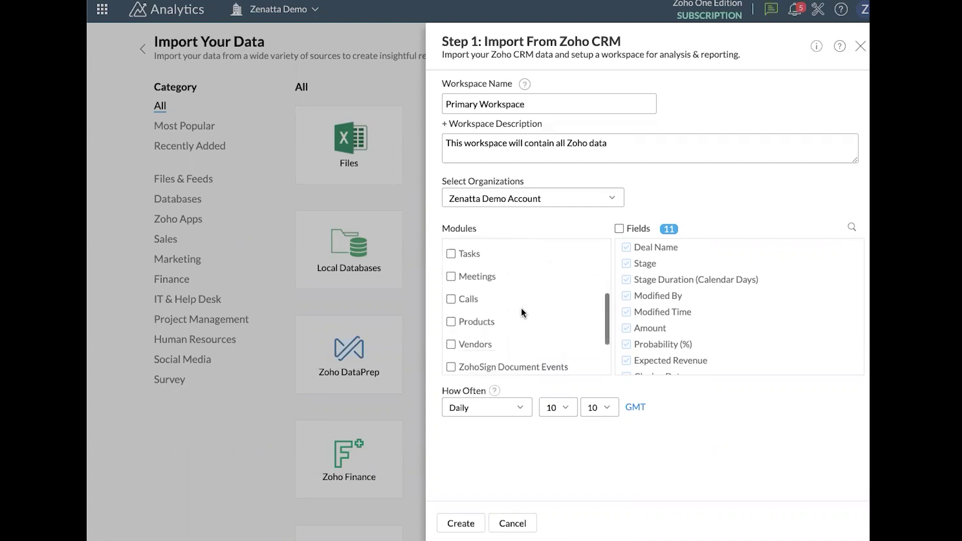
- Include the Tasks module in the CRM import
left_click(467, 257)
scroll(466, 258, "up", 1)
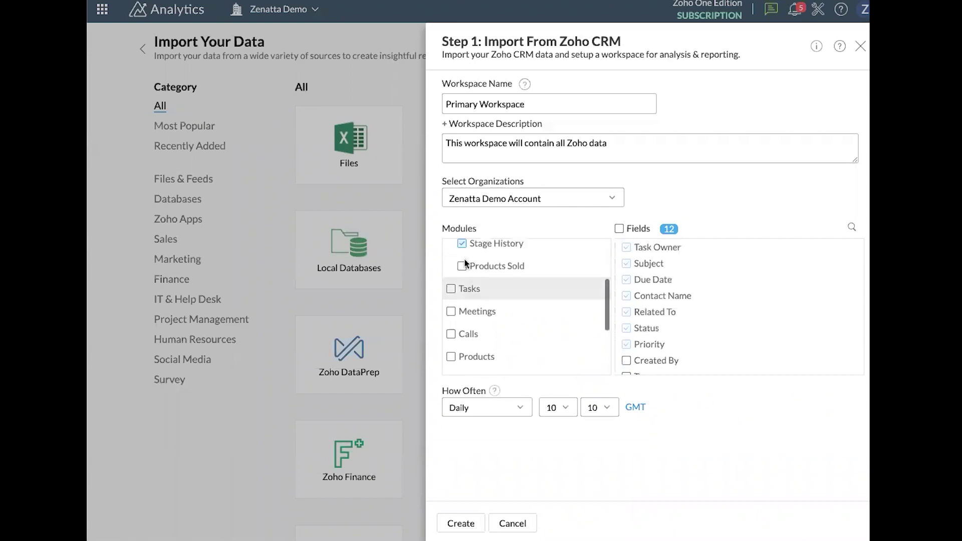
scroll(460, 293, "down", 1)
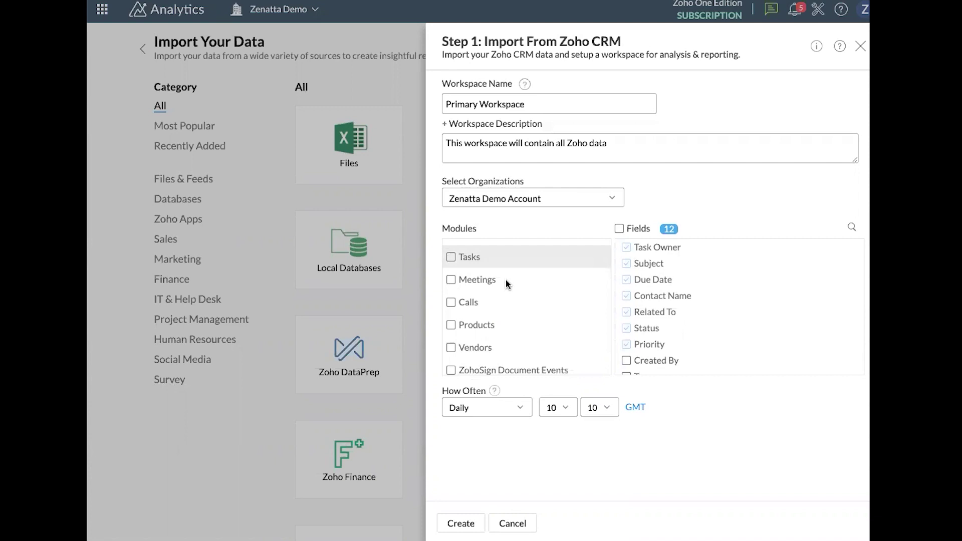
scroll(629, 296, "down", 1)
scroll(629, 297, "up", 1)
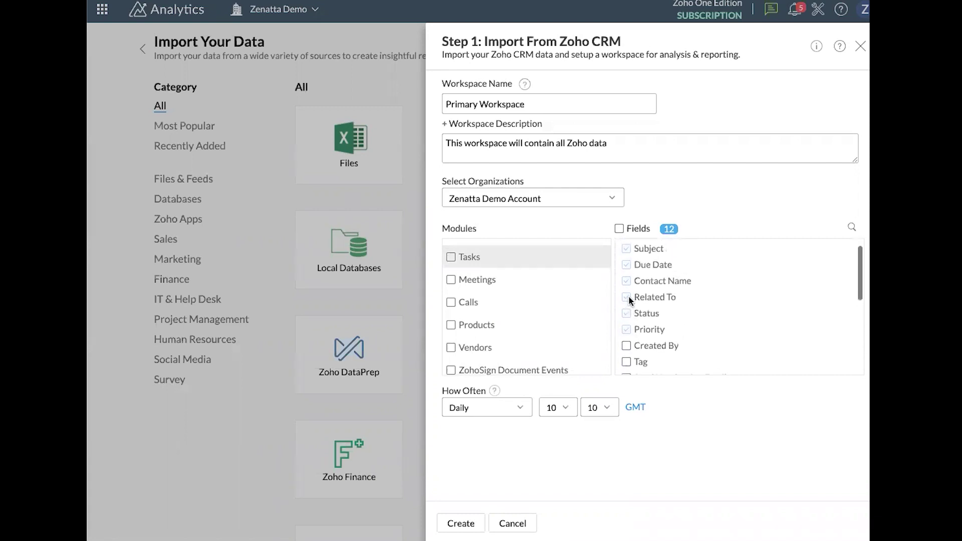
left_click(451, 258)
- Add Closed Time to the Tasks fields, giving 13 selected fields
scroll(673, 267, "down", 5)
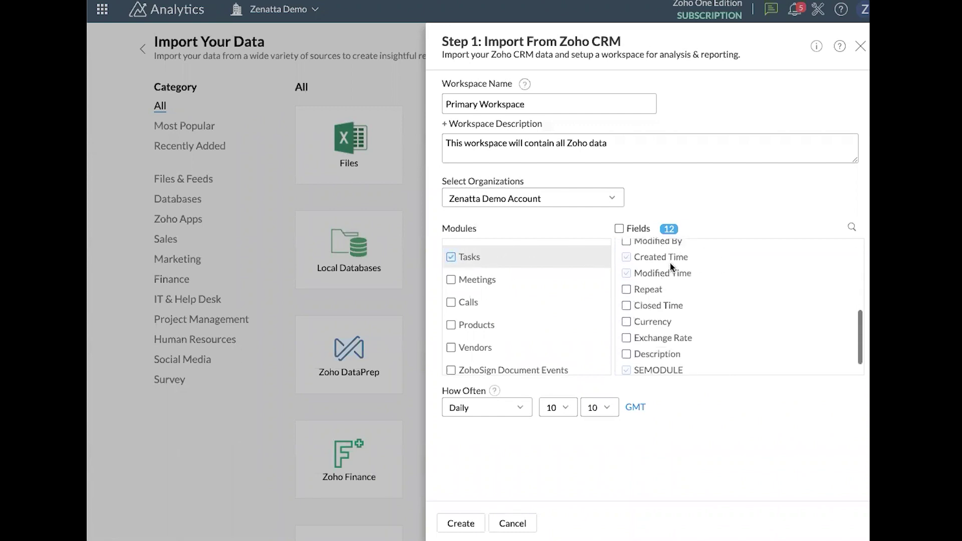
scroll(672, 266, "down", 1)
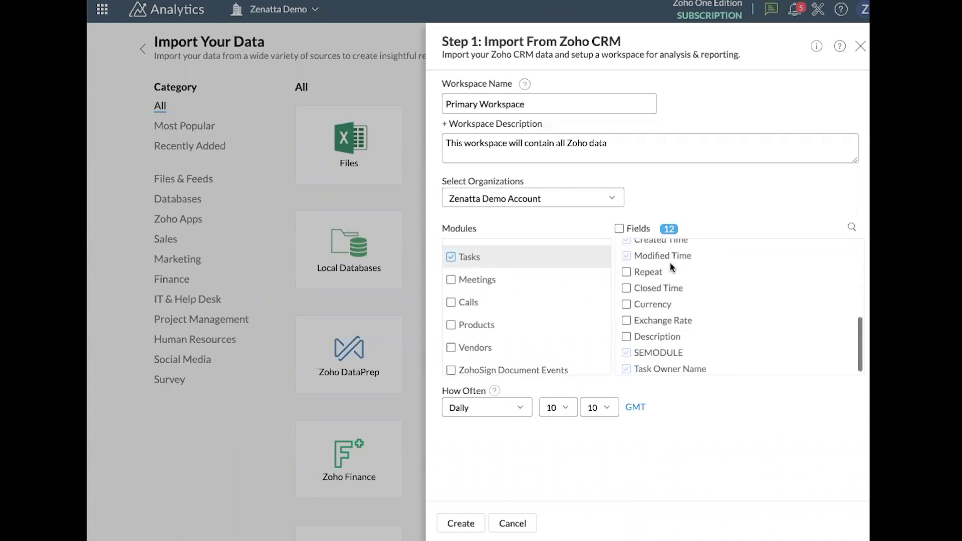
left_click(626, 288)
scroll(625, 281, "up", 2)
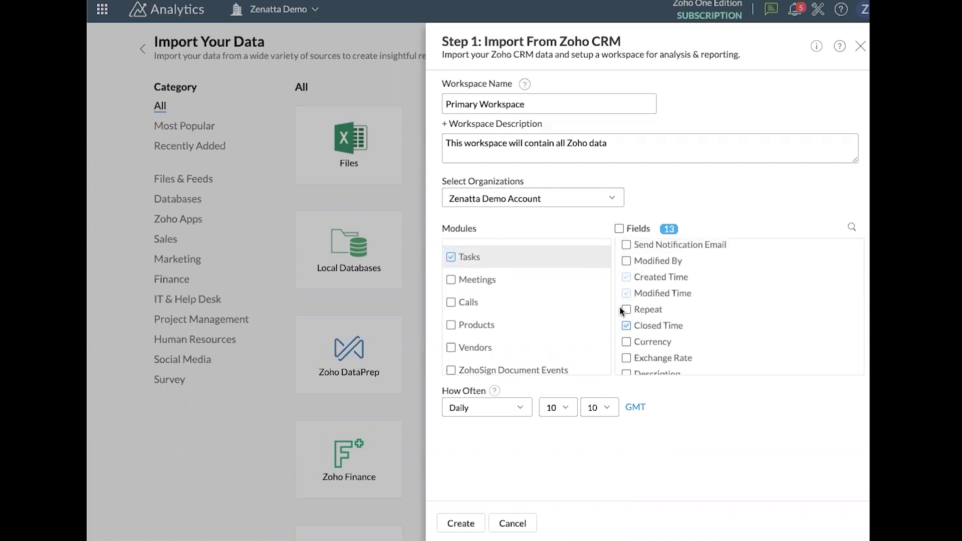
scroll(510, 309, "up", 1)
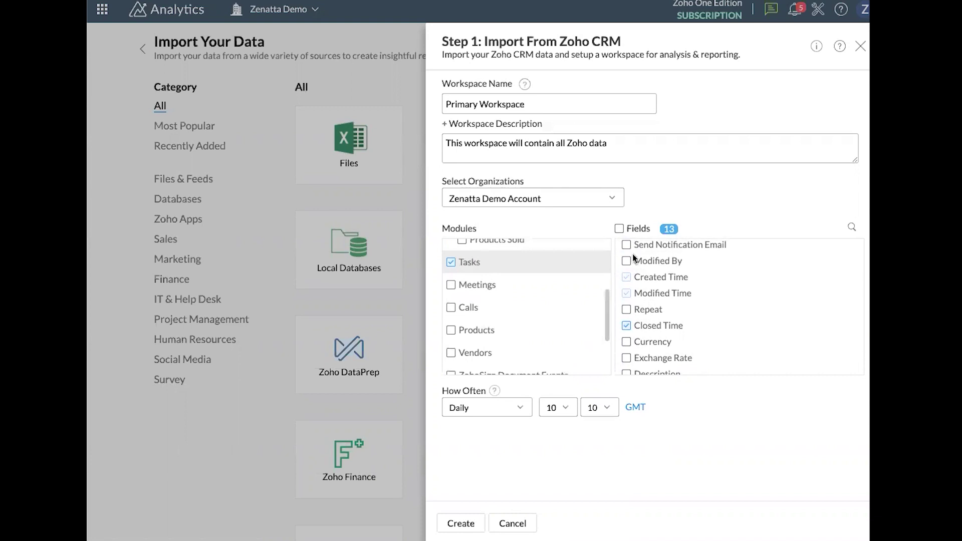
scroll(634, 257, "down", 2)
scroll(528, 287, "down", 3)
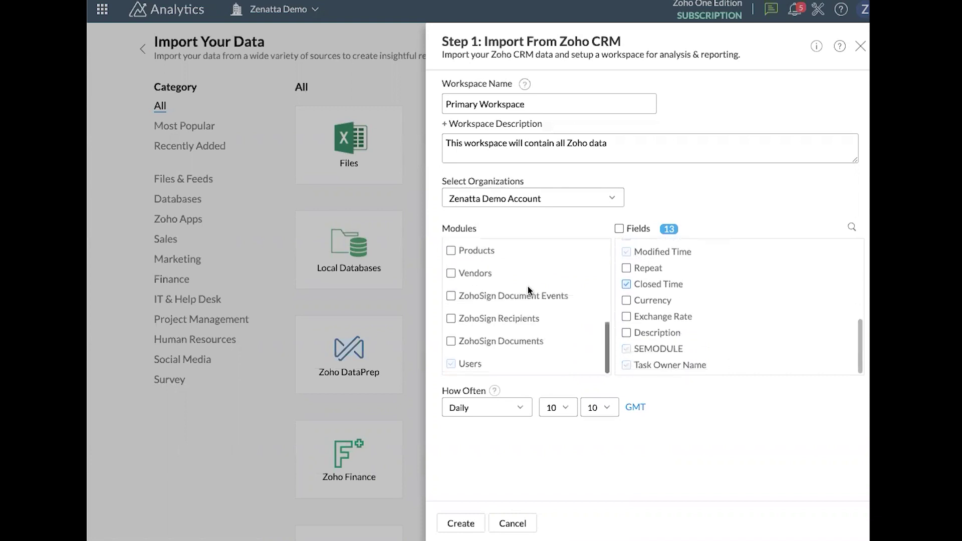
- Change the sync schedule from Daily to Hourly with a 3 Hours interval
left_click(522, 405)
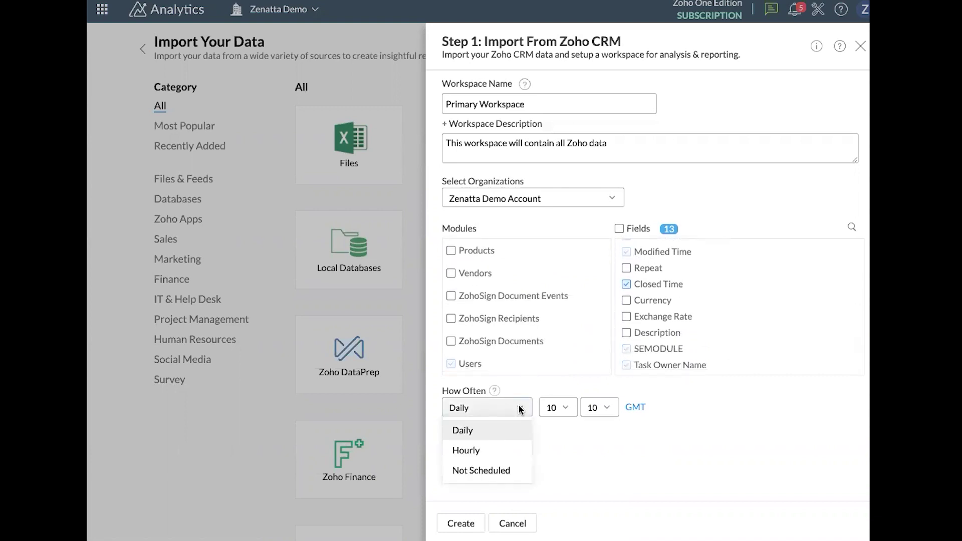
left_click(501, 449)
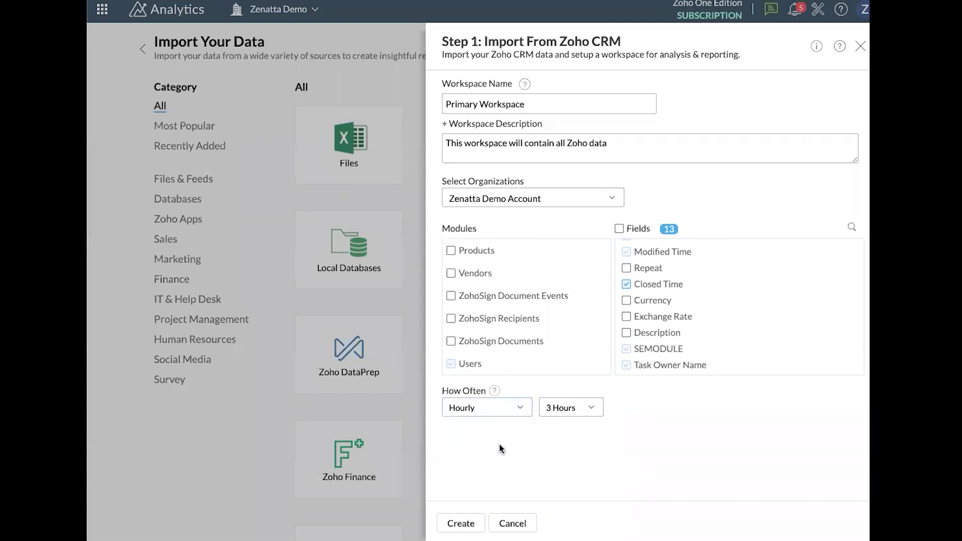
left_click(572, 409)
left_click(569, 431)
scroll(670, 318, "up", 1)
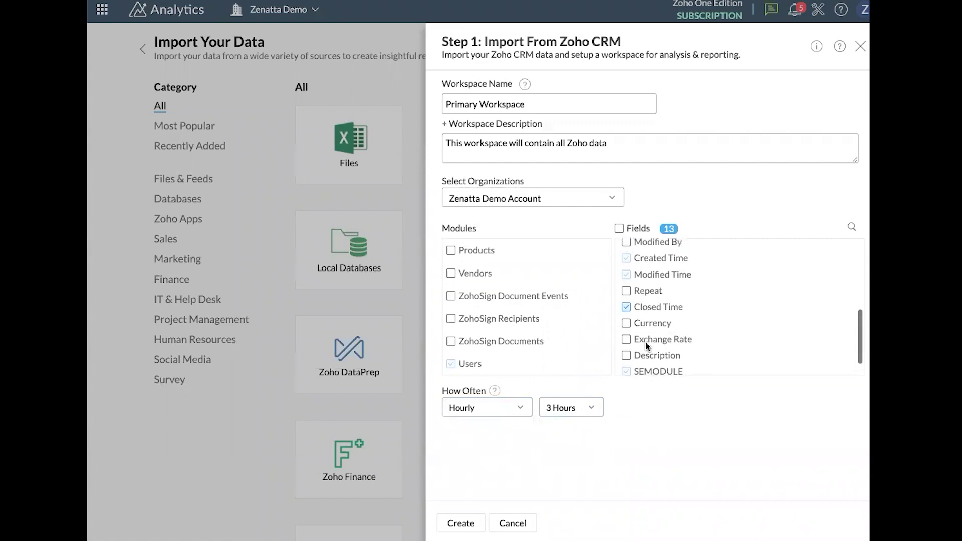
mouse_move(495, 393)
- Create the workspace to run the CRM import, then view Zoho CRM's synchronization status in Data Sources
left_click(466, 522)
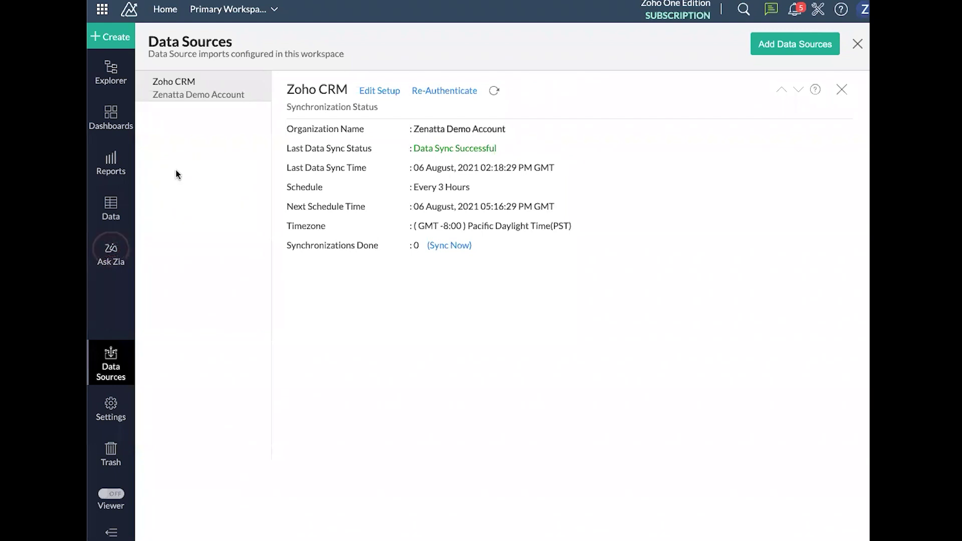
left_click_drag(147, 40, 220, 44)
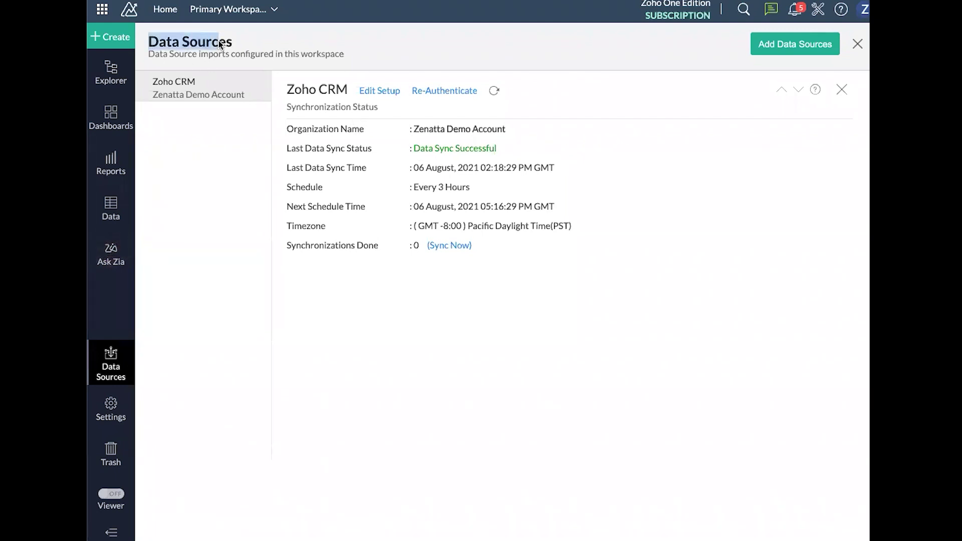
left_click(230, 40)
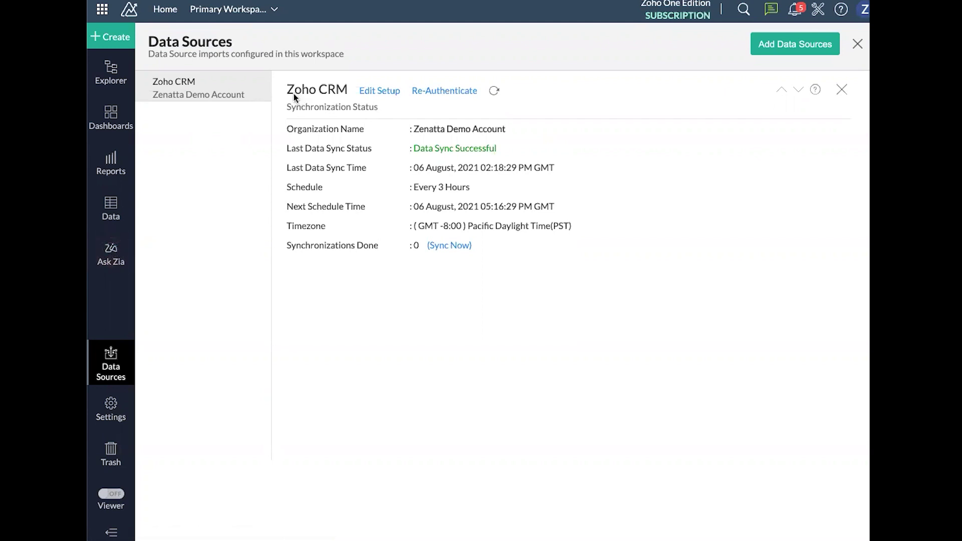
left_click_drag(291, 93, 345, 89)
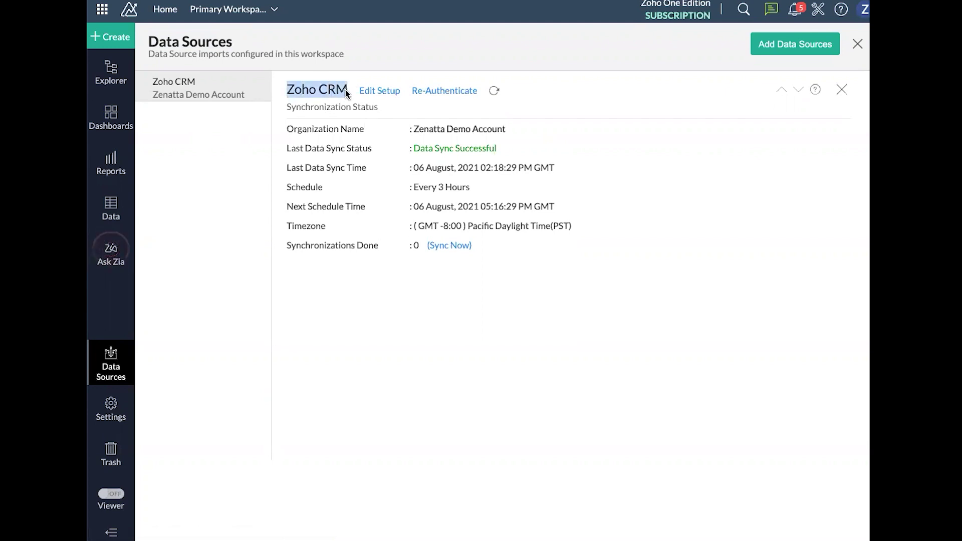
left_click(408, 75)
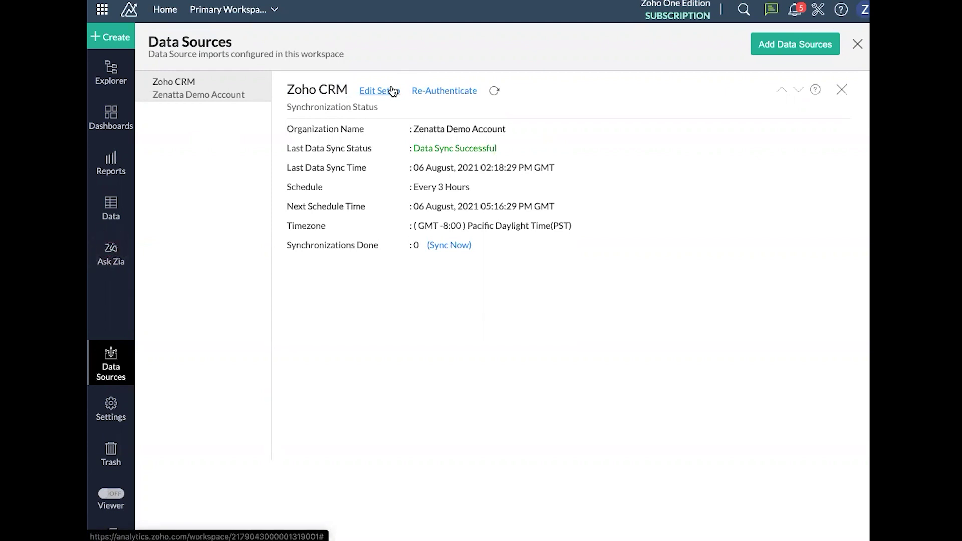
- Edit the Zoho CRM setup to also import the Leads Tag field, and save it
left_click(392, 90)
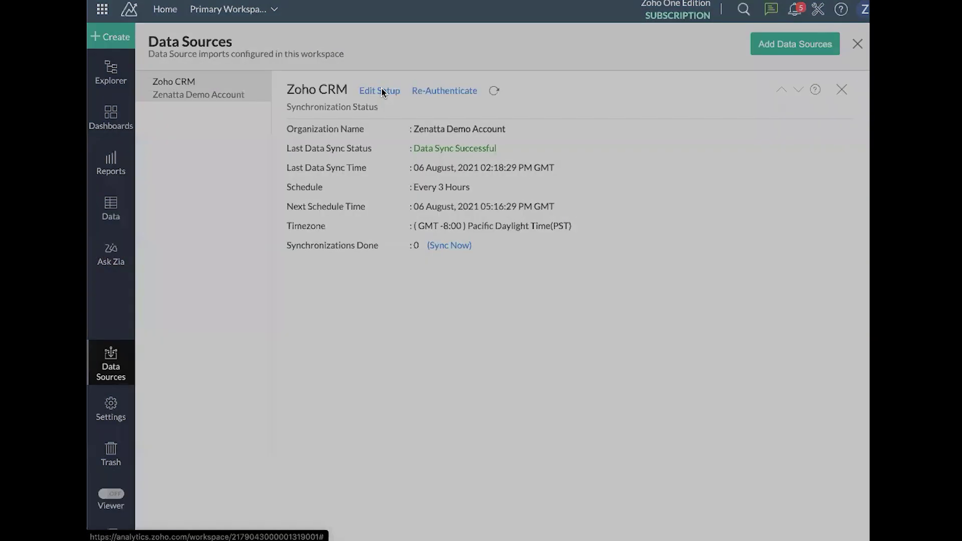
scroll(552, 150, "down", 1)
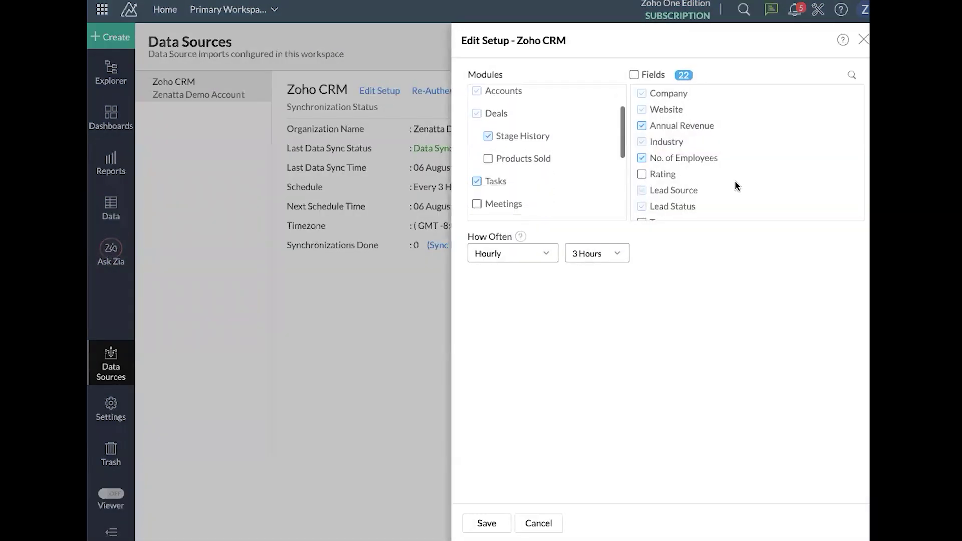
scroll(737, 186, "down", 1)
scroll(736, 186, "down", 1)
scroll(736, 187, "up", 1)
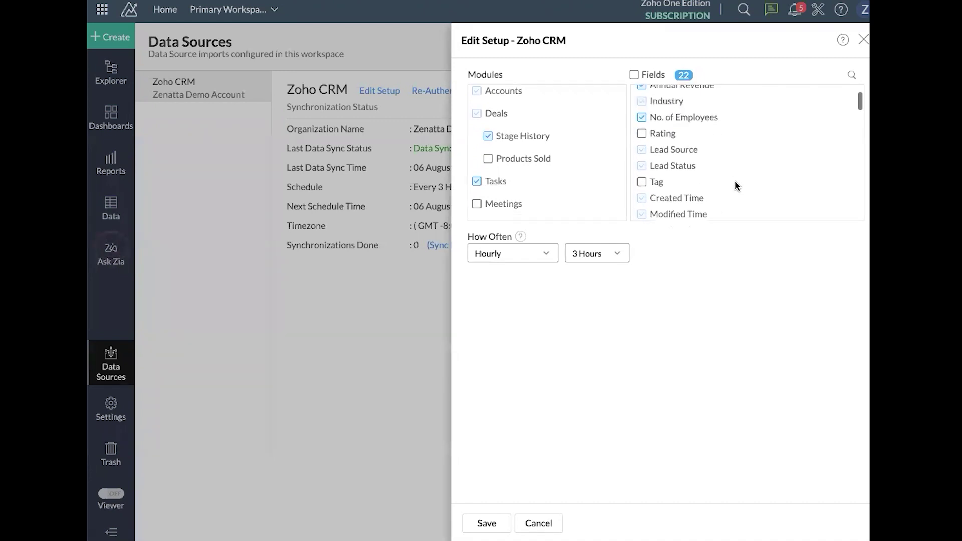
scroll(546, 170, "up", 1)
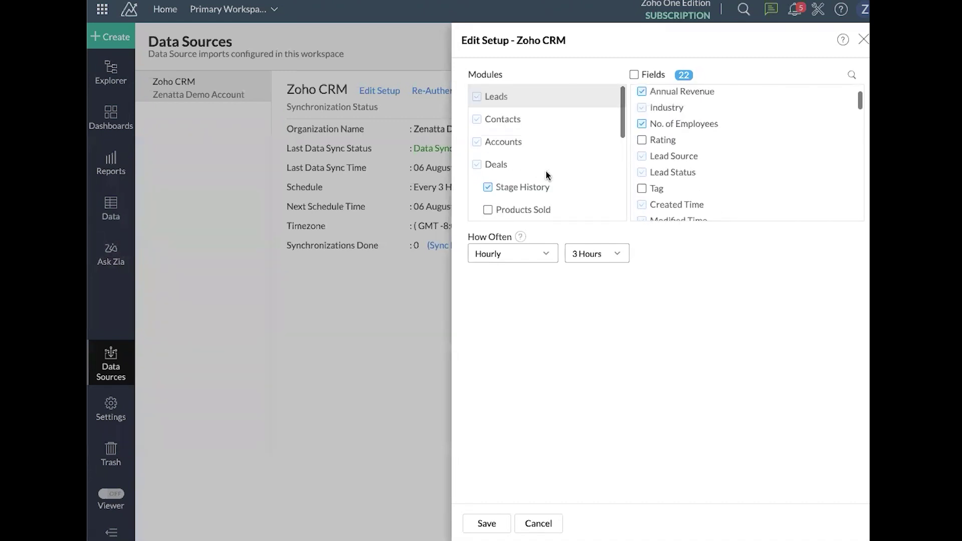
left_click(641, 188)
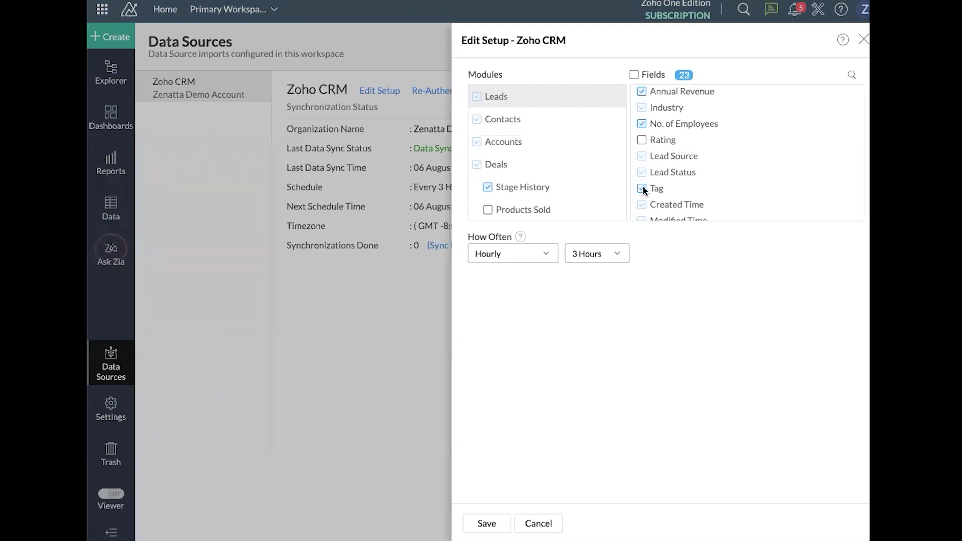
left_click(490, 523)
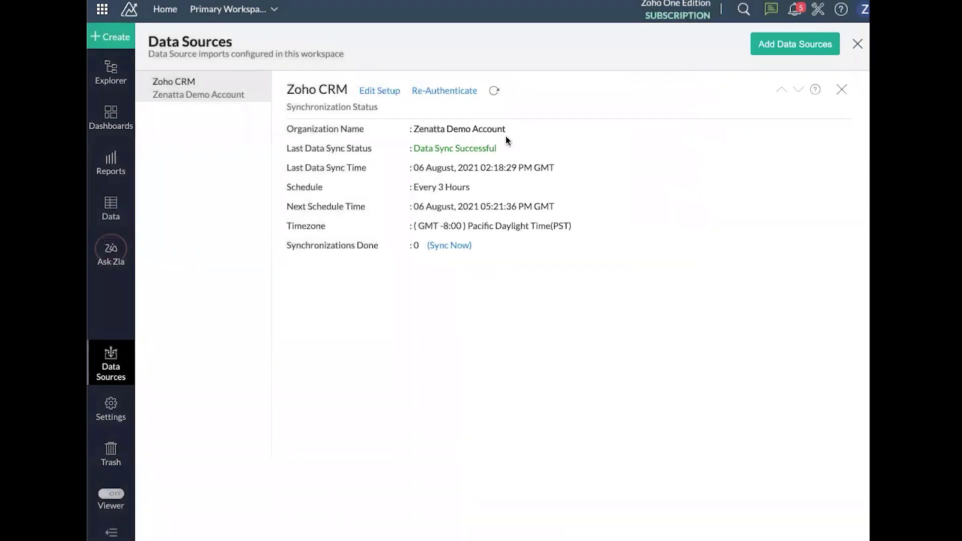
- Start an immediate Zoho CRM sync, then open and close the workspace list
left_click(456, 245)
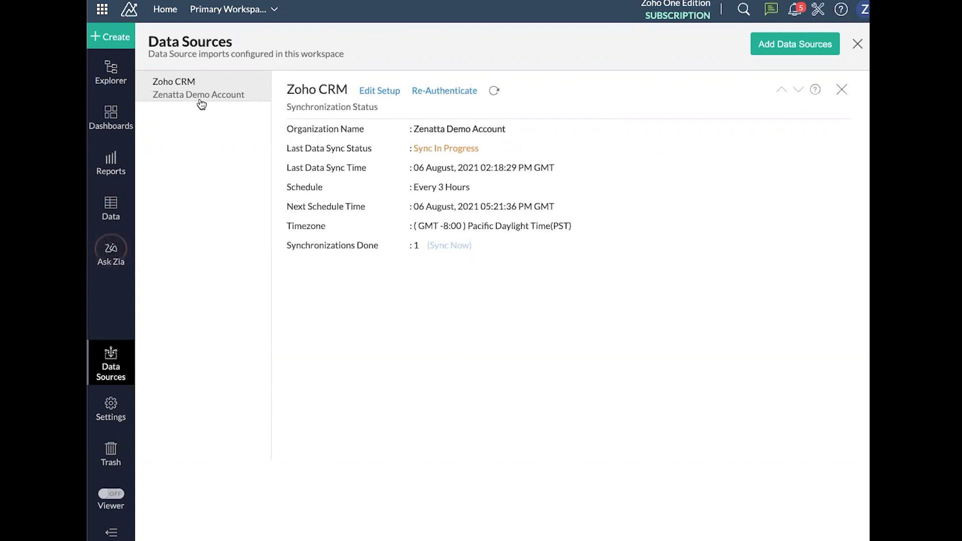
left_click(271, 11)
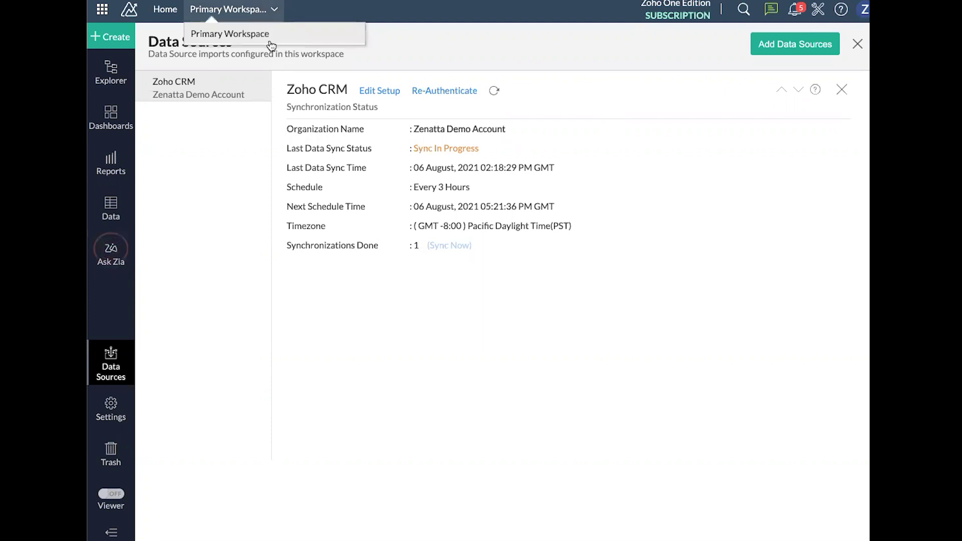
left_click(426, 49)
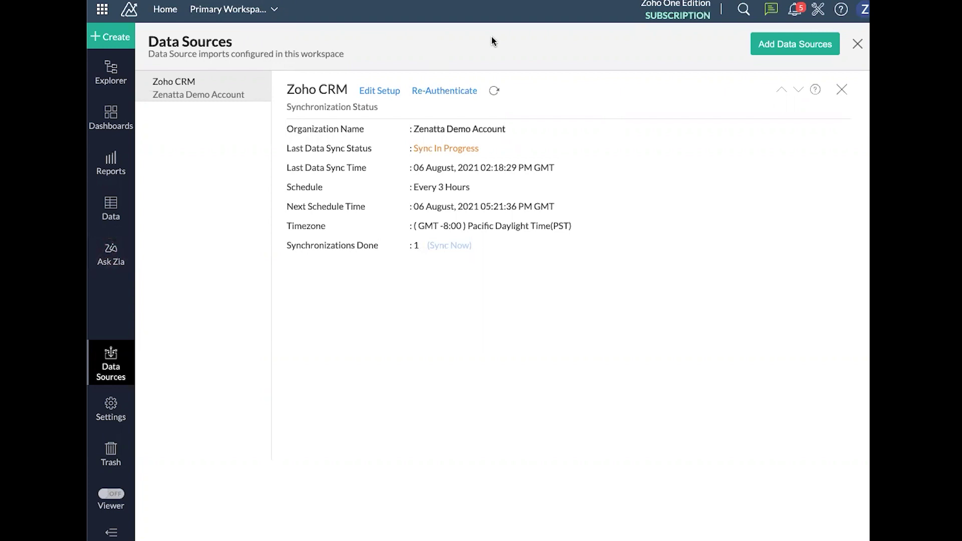
- Start adding another data source and pick Zoho Finance from the source list
left_click(815, 45)
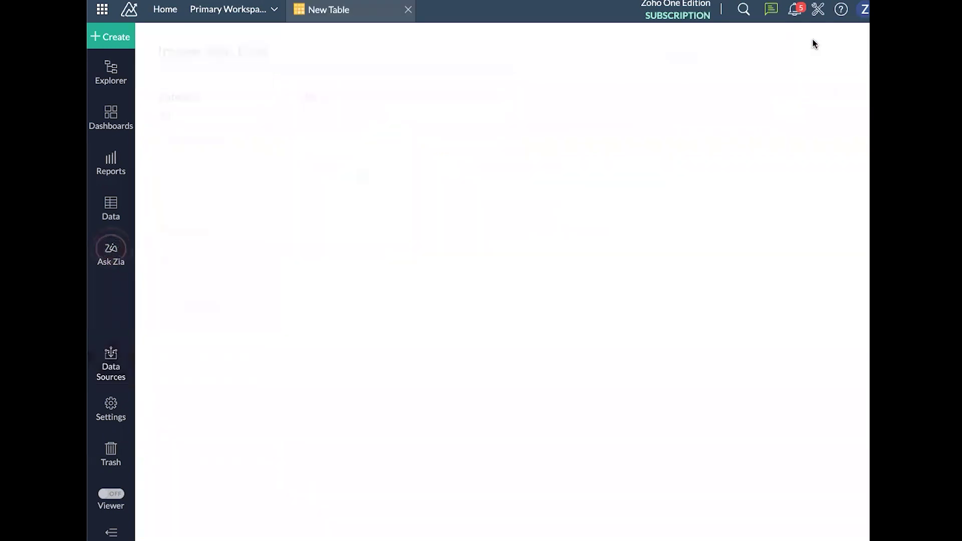
scroll(713, 99, "down", 2)
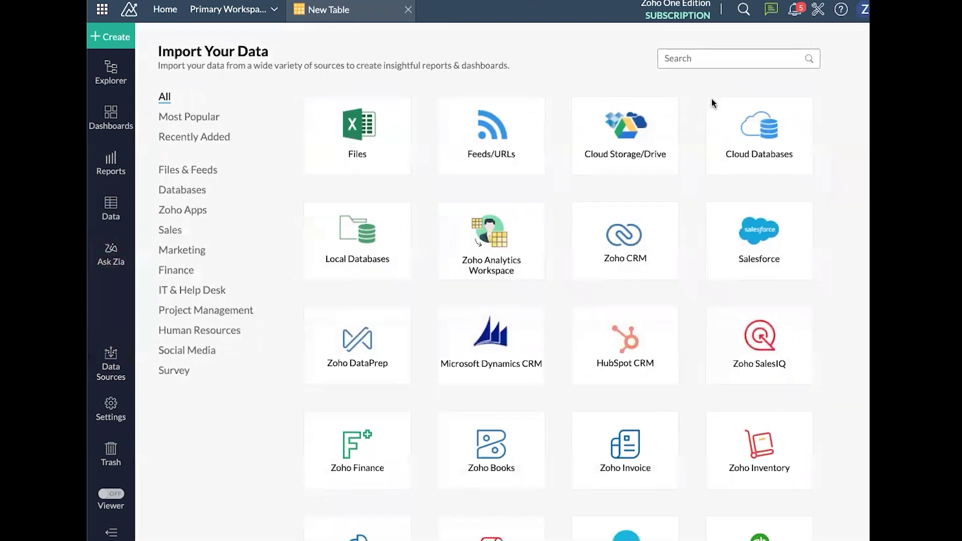
scroll(711, 100, "down", 2)
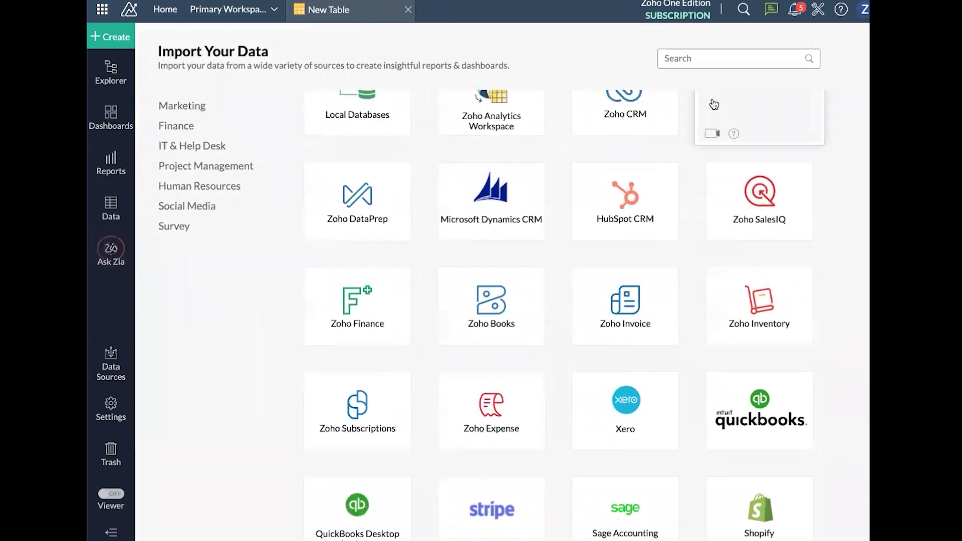
mouse_move(507, 190)
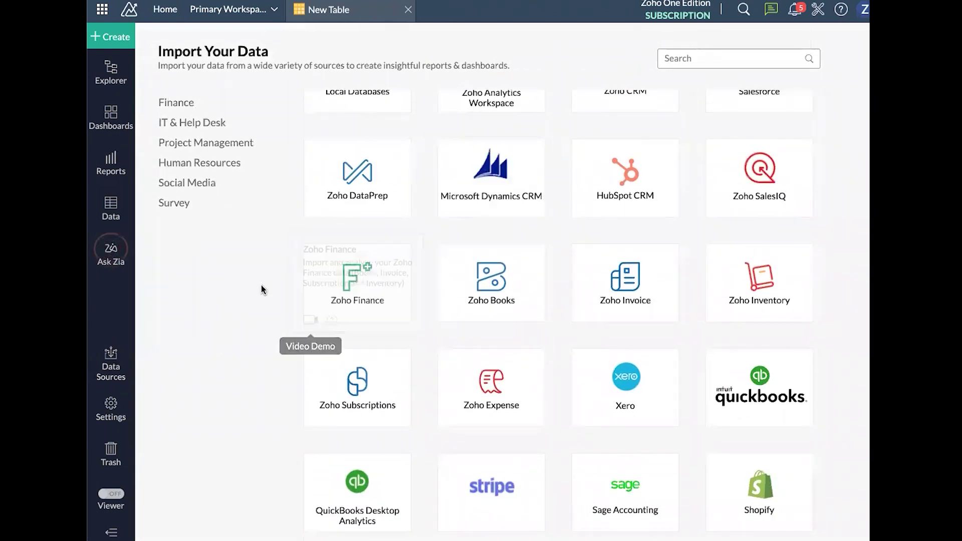
mouse_move(368, 283)
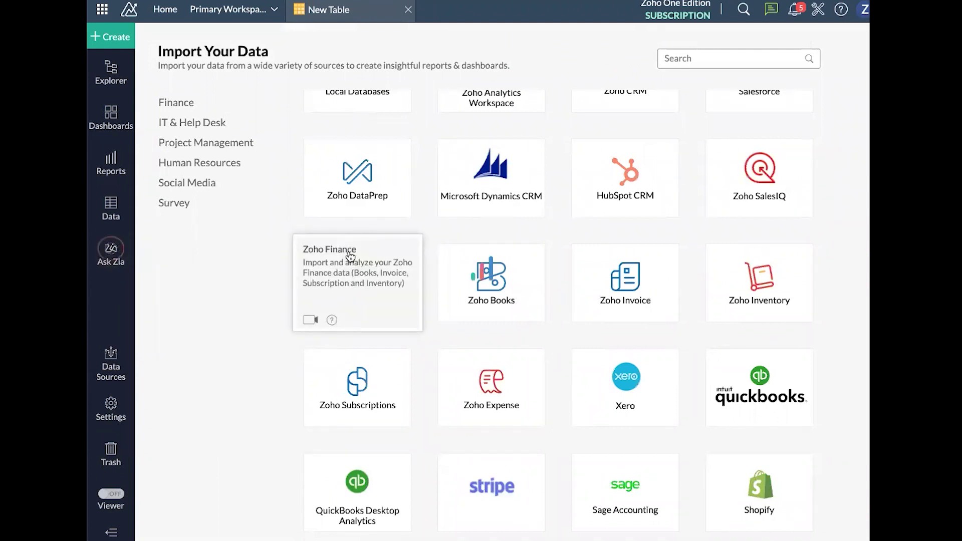
left_click(333, 244)
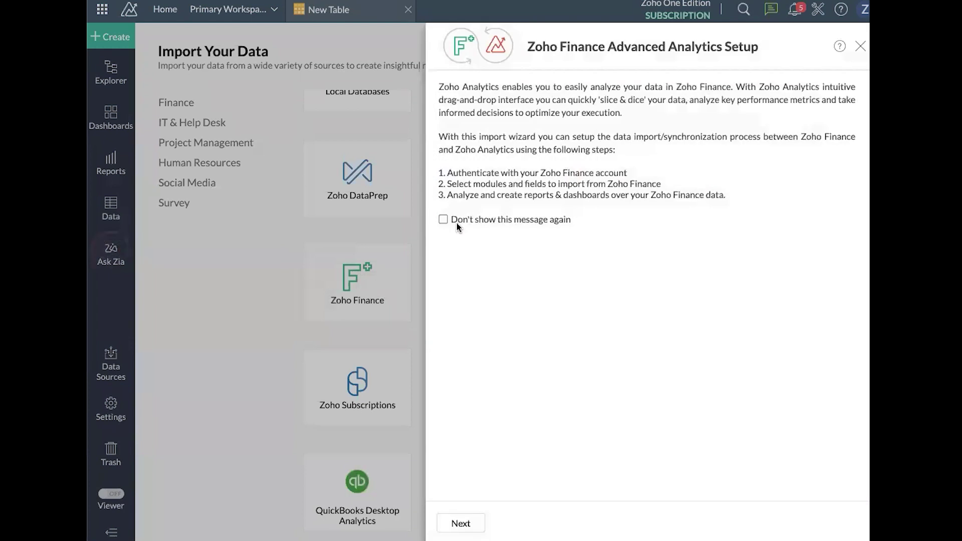
- Move past the Zoho Finance introduction, review the organization, and reach module selection
left_click(461, 522)
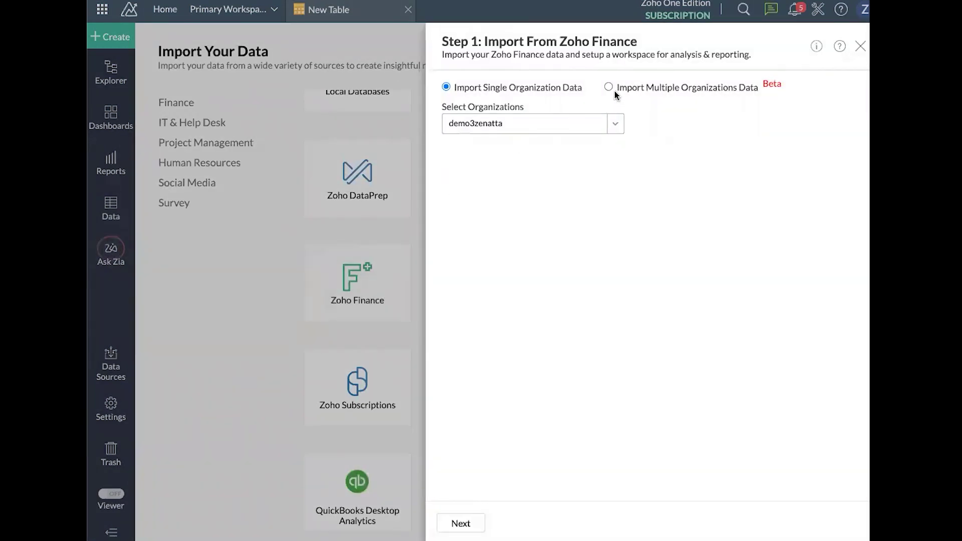
left_click(615, 124)
left_click(461, 523)
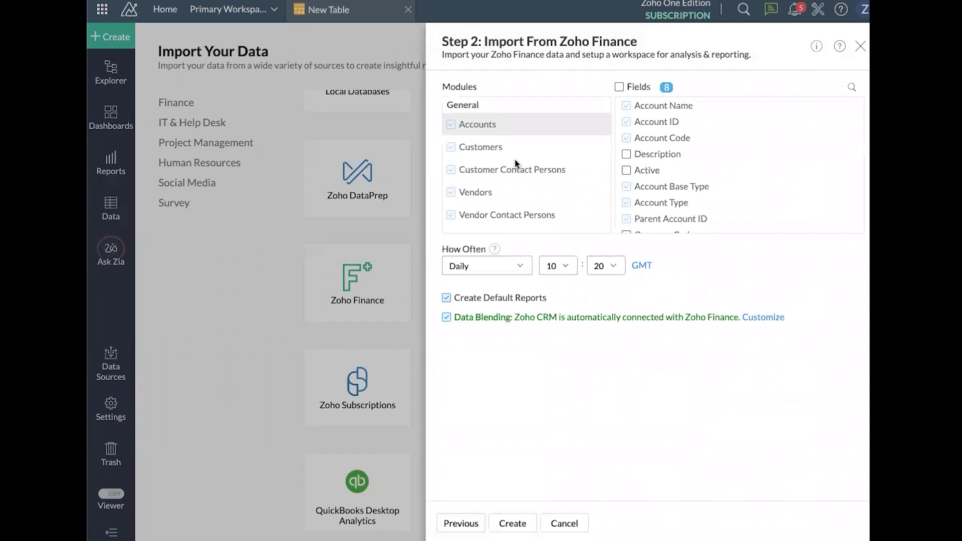
- Review the Finance modules, then change the sync schedule from Daily to Hourly every 3 Hours
scroll(515, 159, "down", 10)
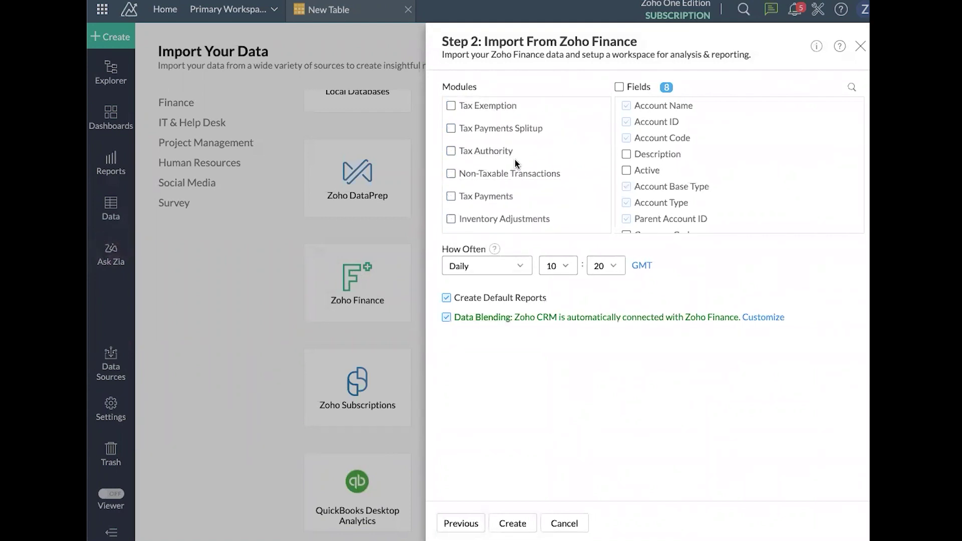
scroll(515, 160, "down", 10)
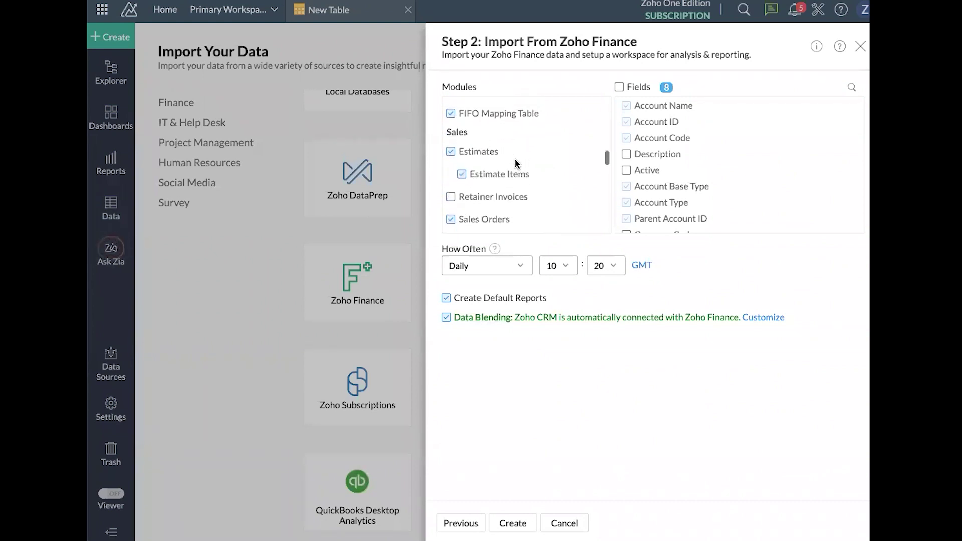
scroll(515, 160, "down", 10)
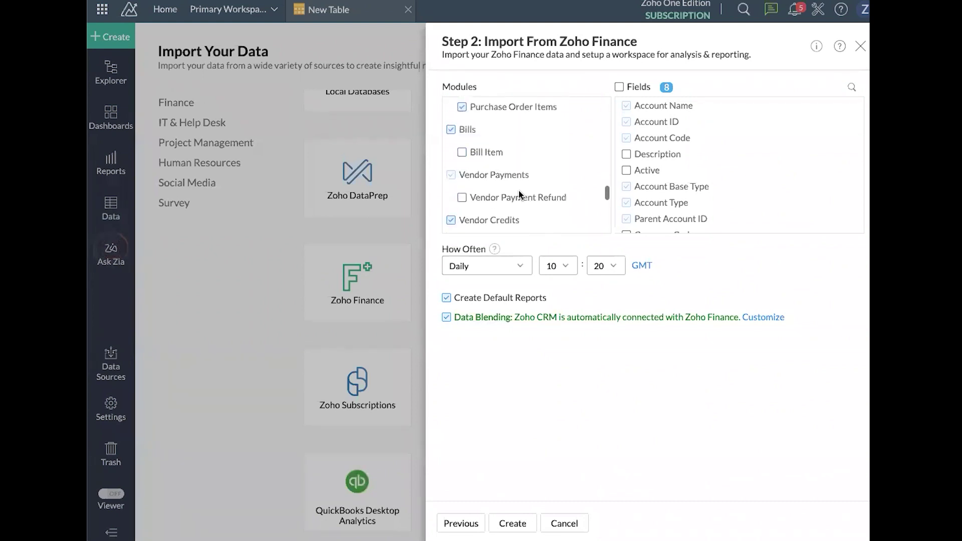
scroll(519, 195, "down", 10)
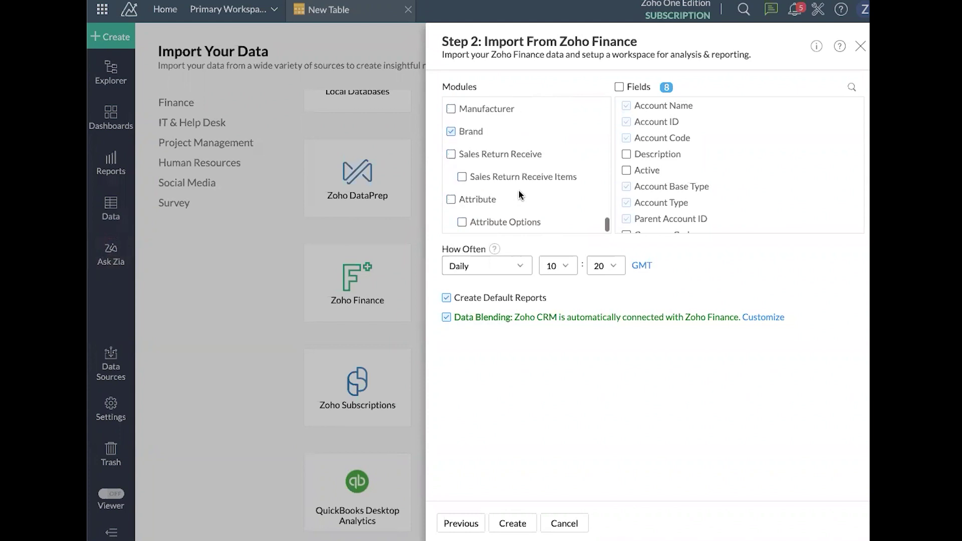
scroll(519, 193, "up", 10)
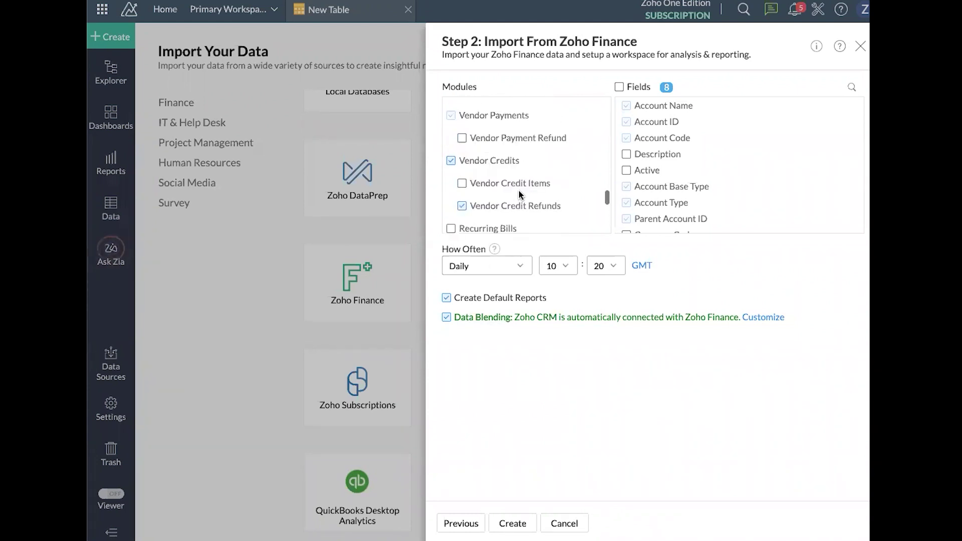
scroll(520, 195, "up", 15)
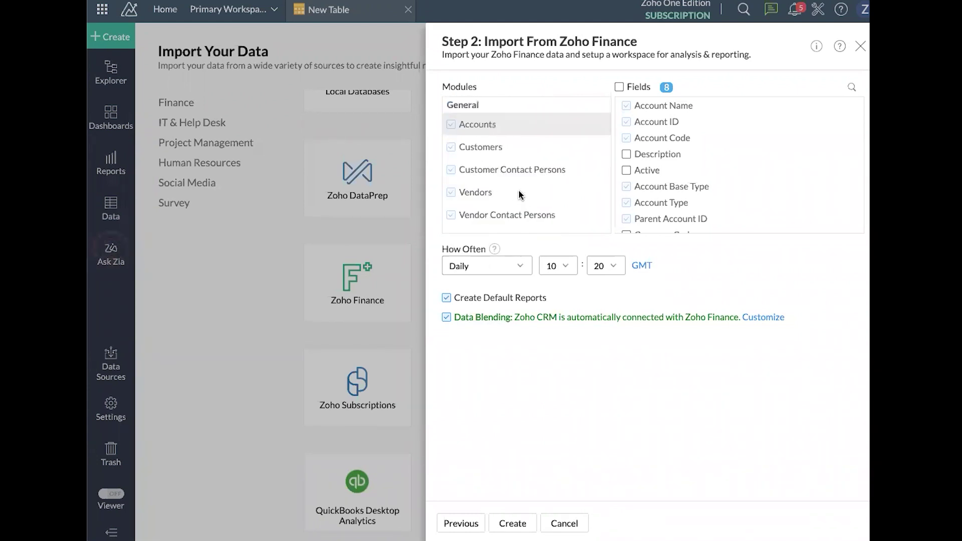
left_click(522, 268)
left_click(512, 307)
left_click(570, 266)
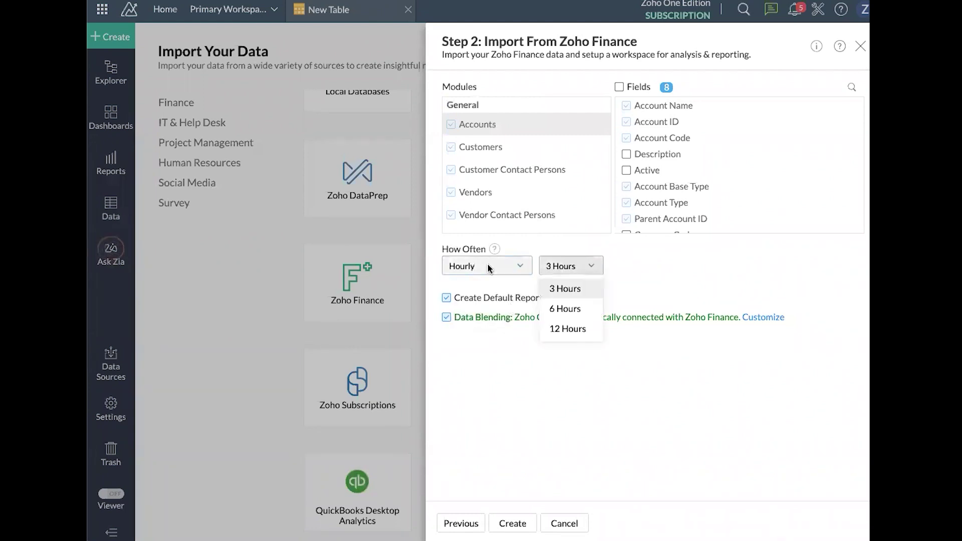
left_click(633, 266)
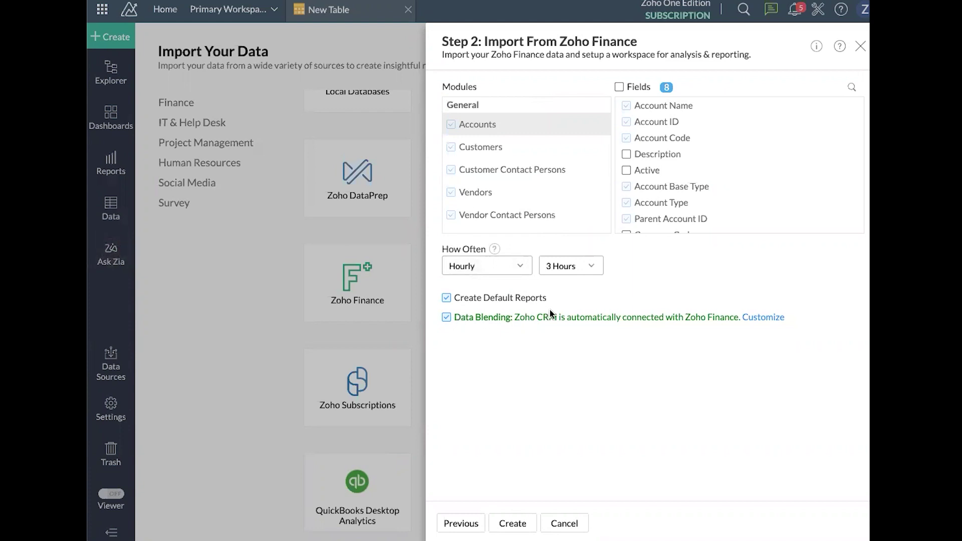
left_click(768, 318)
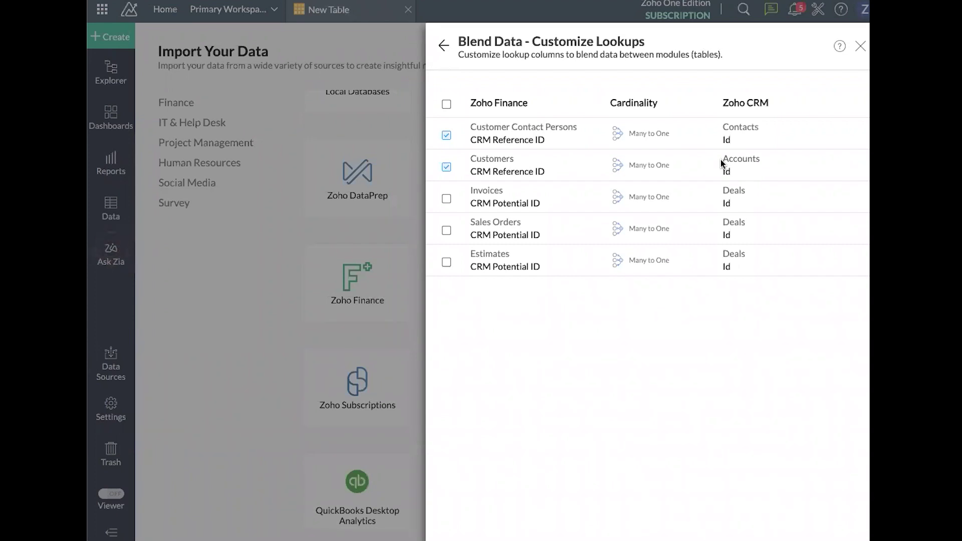
left_click(443, 46)
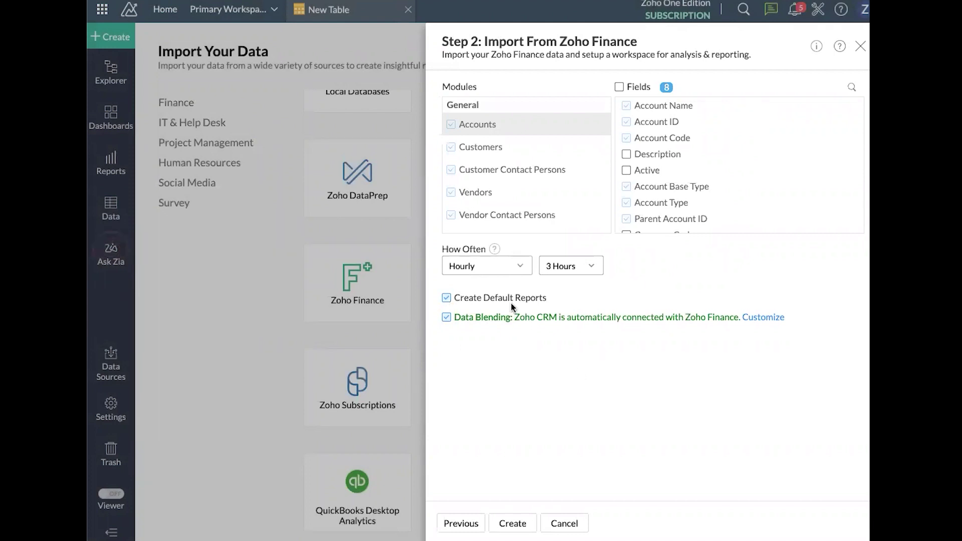
- Turn off Create Default Reports and create the Zoho Finance import, keeping CRM blending on
left_click(446, 298)
left_click(511, 522)
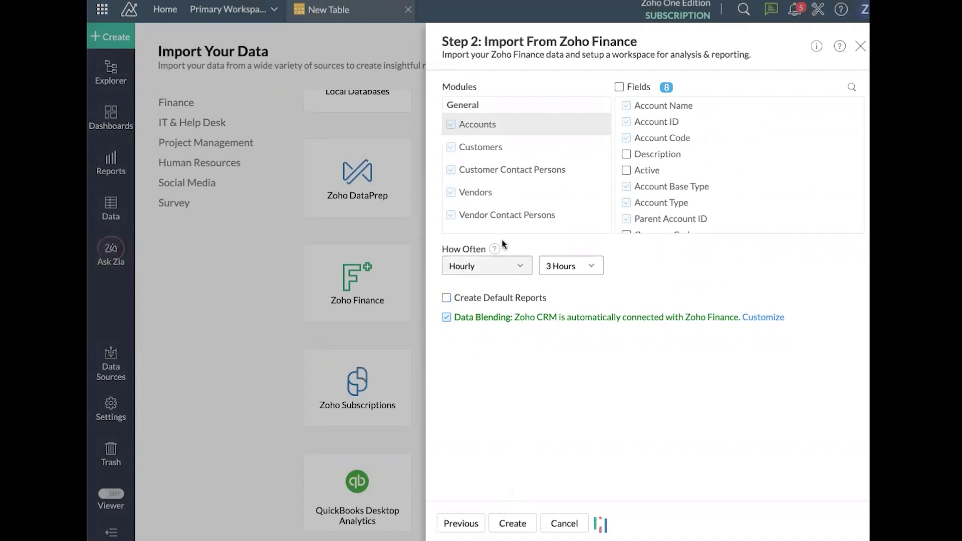